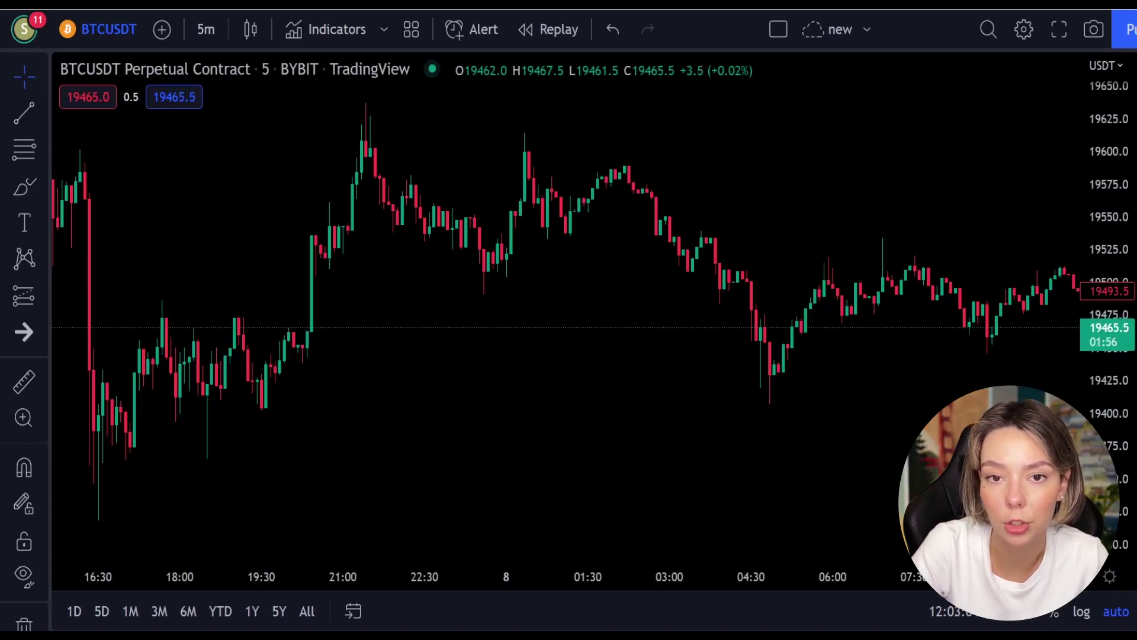
Pan the BTCUSDT 5-minute chart back through 7 October to the 6 October candles
drag(626, 309, 417, 361)
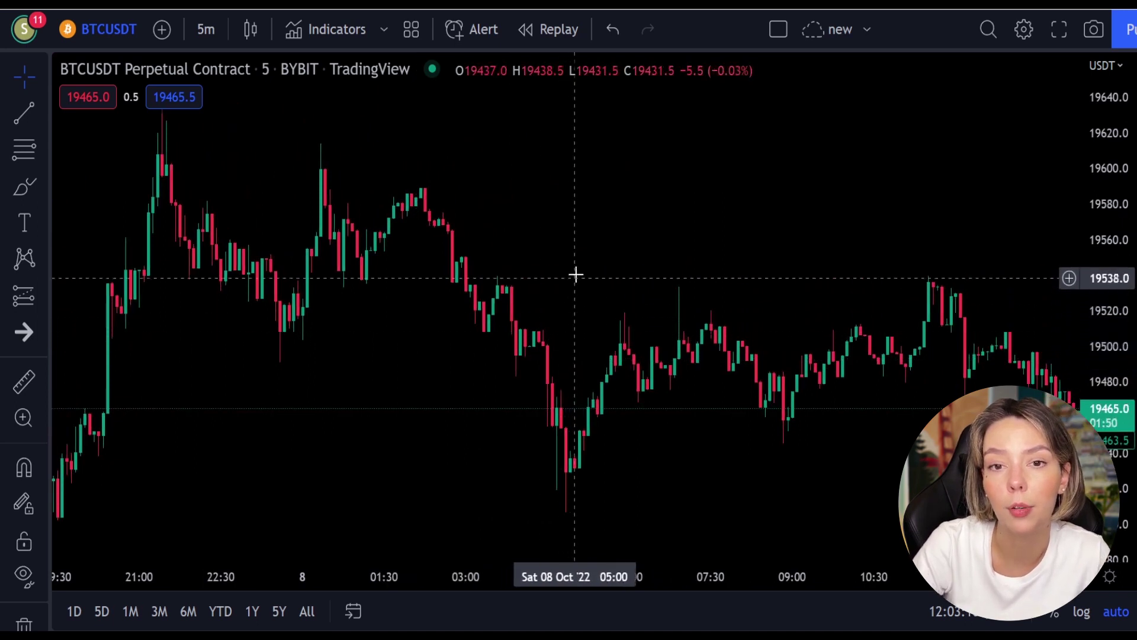
drag(563, 253, 650, 267)
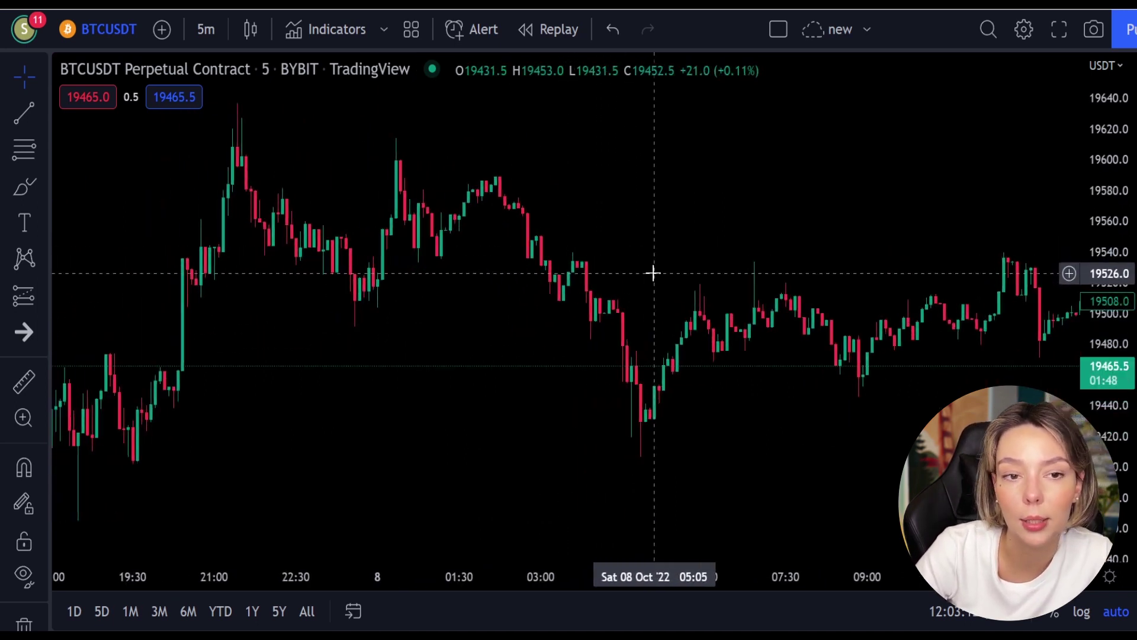
drag(373, 320, 598, 411)
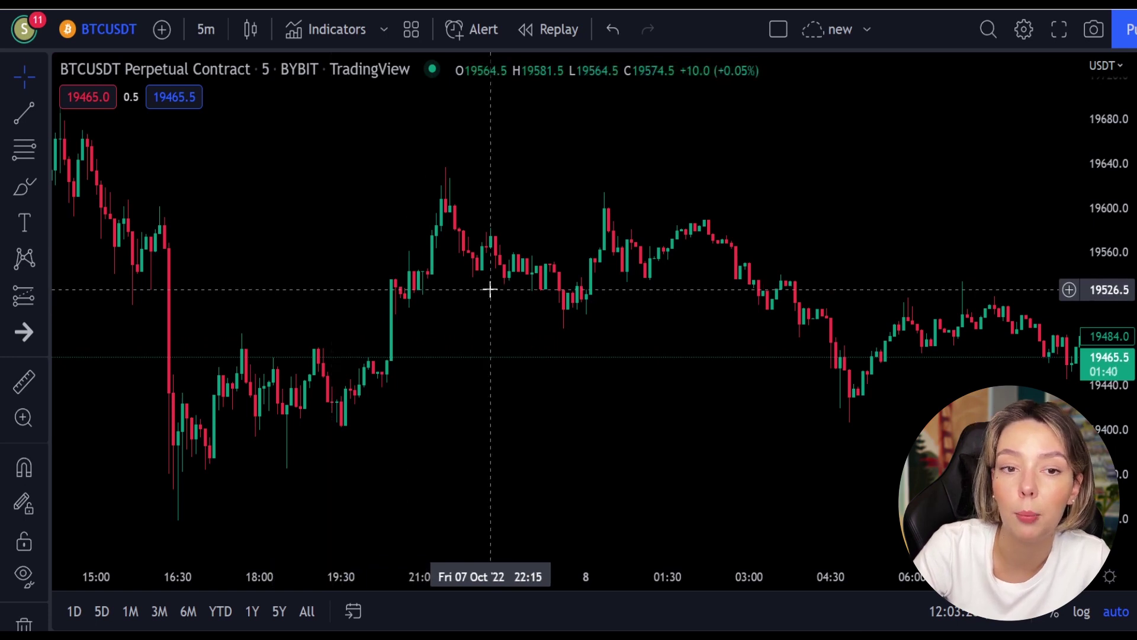
drag(304, 239, 640, 364)
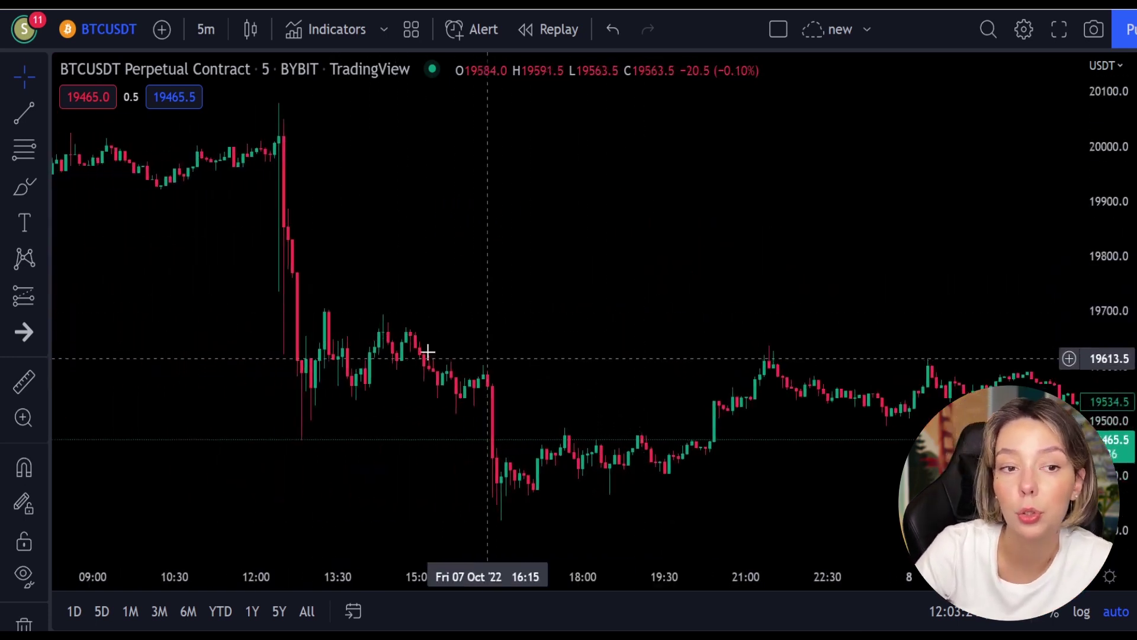
drag(223, 305, 699, 462)
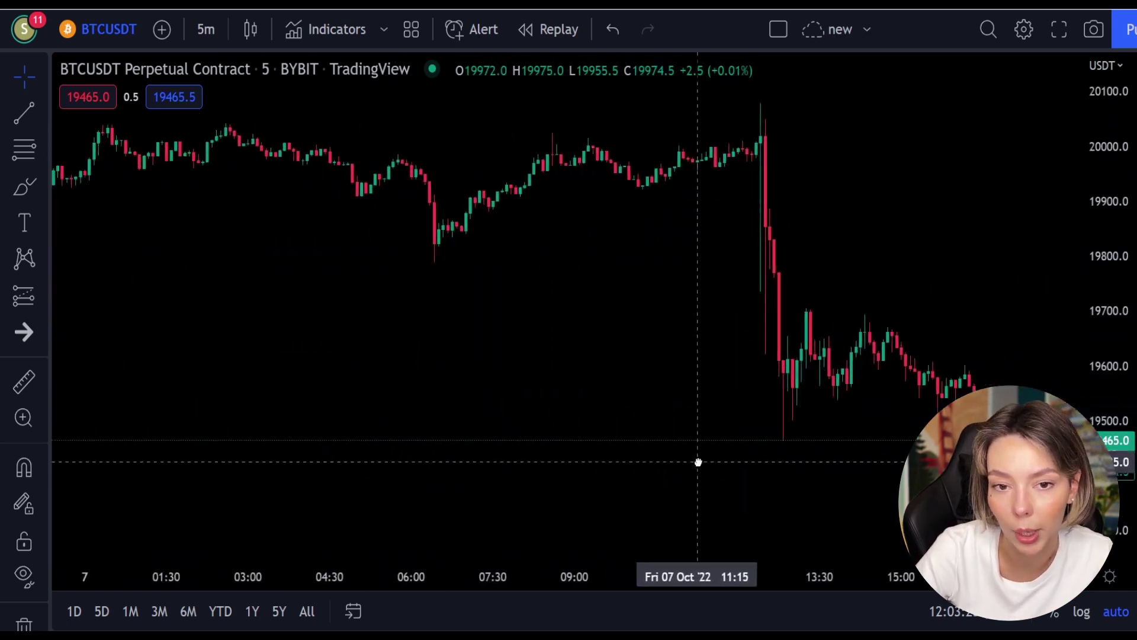
drag(302, 276, 547, 388)
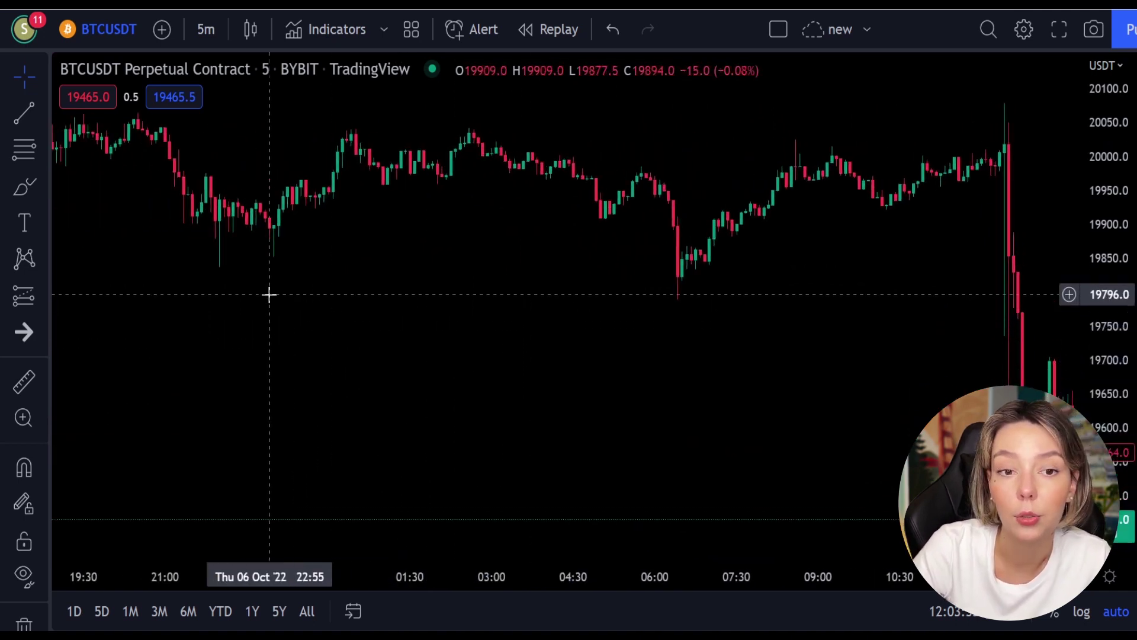
drag(279, 295, 520, 363)
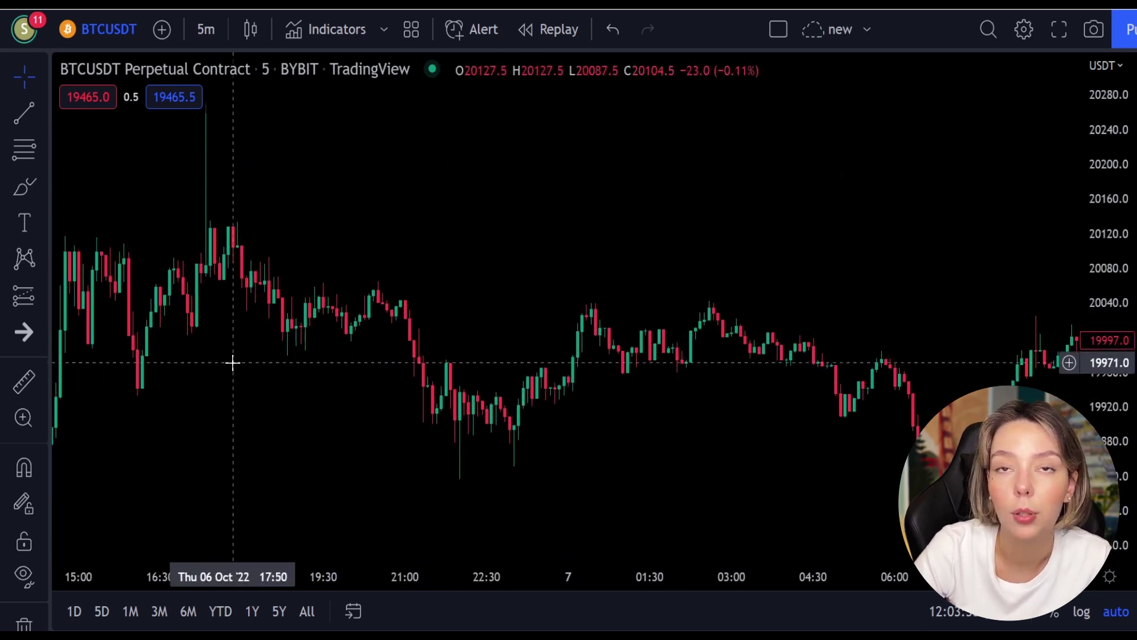
drag(233, 363, 559, 441)
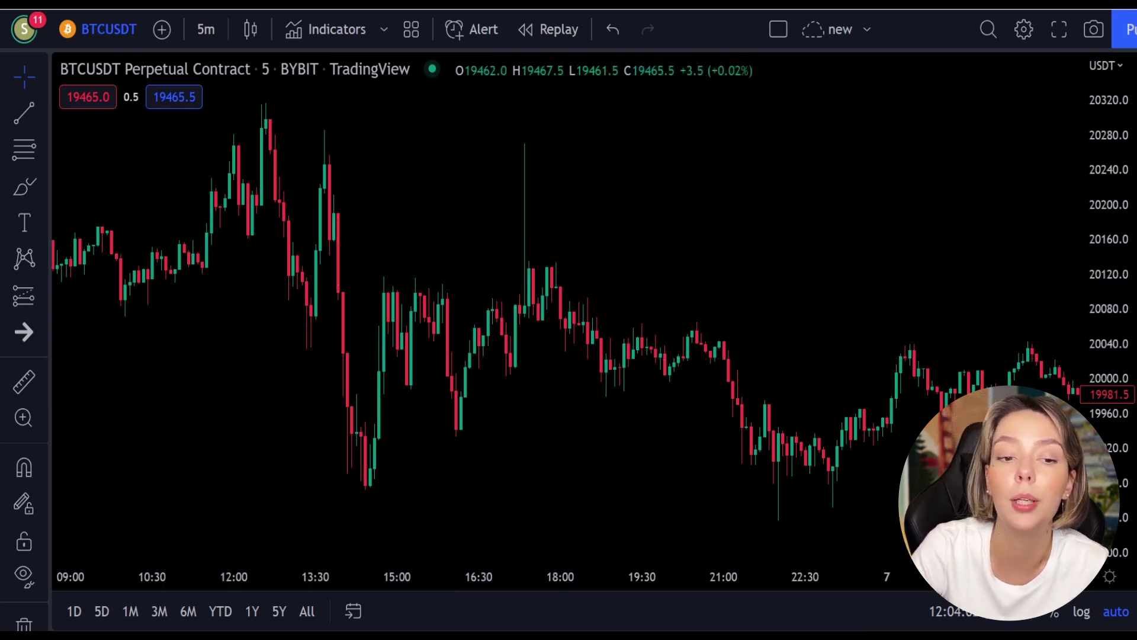
Search 'la rsi' and add Laguerre RSI, giving a LaRSI pane with 80/20 levels
click(333, 31)
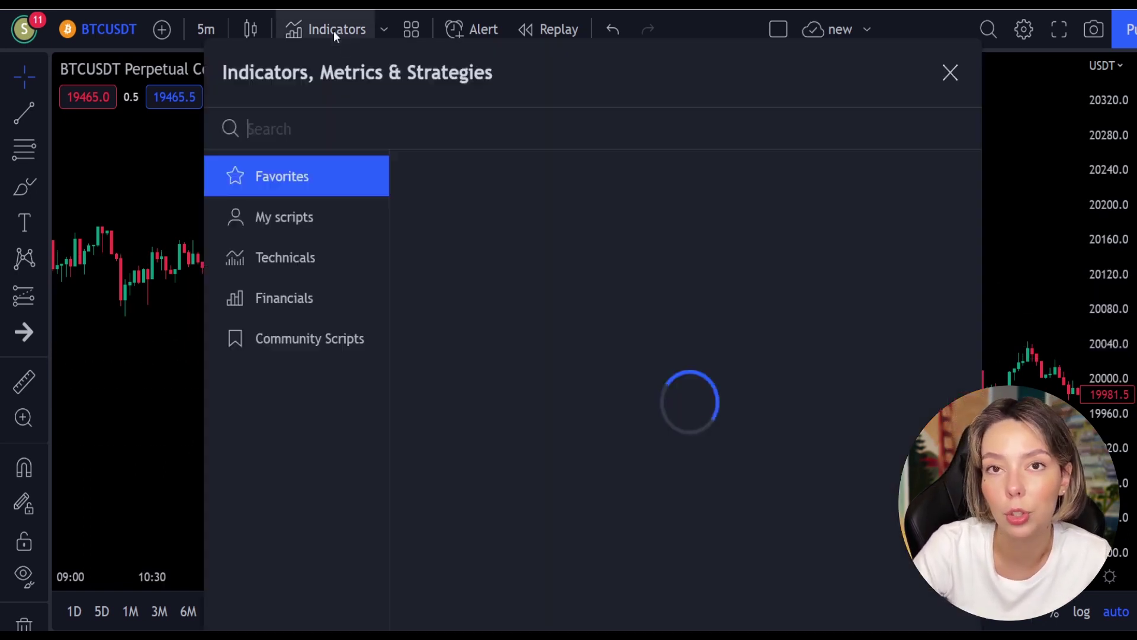
text(la rsi)
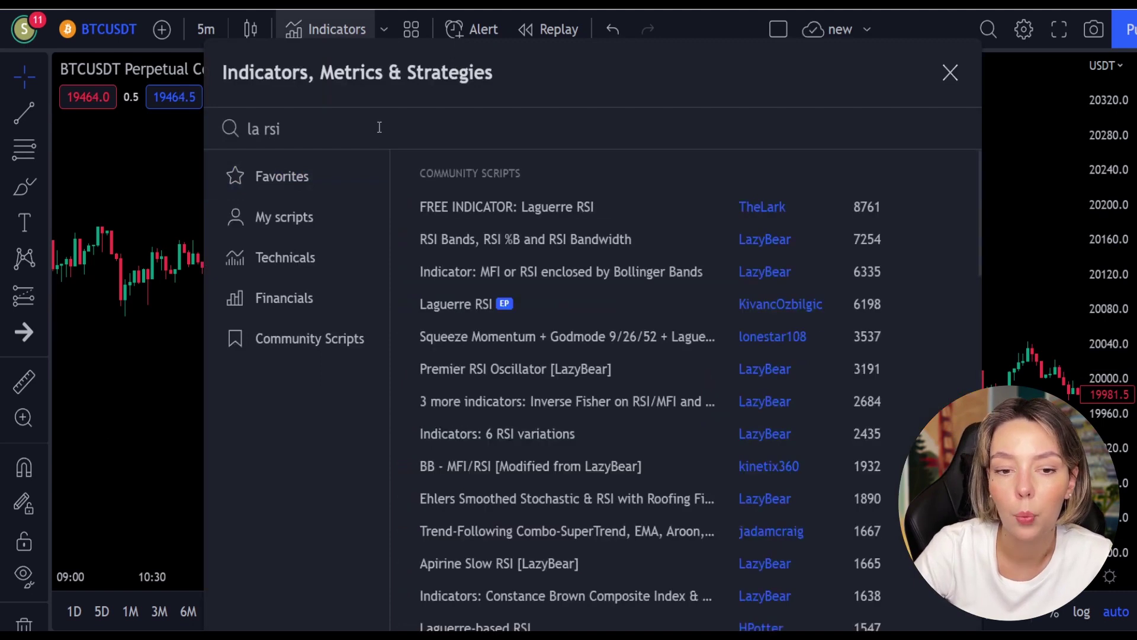
click(462, 303)
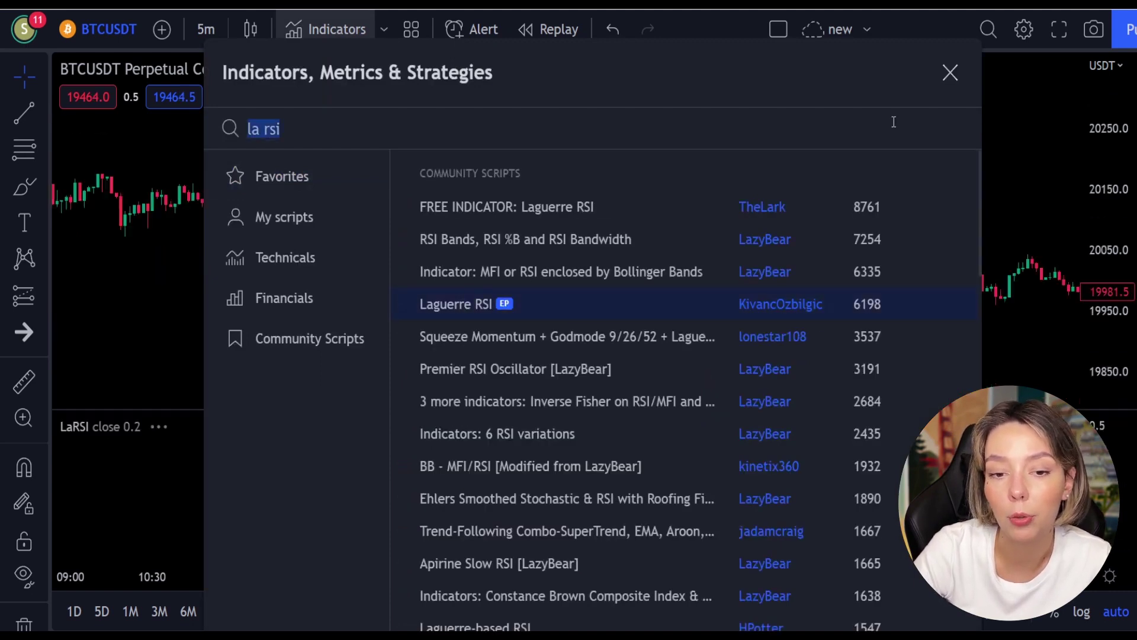
click(954, 73)
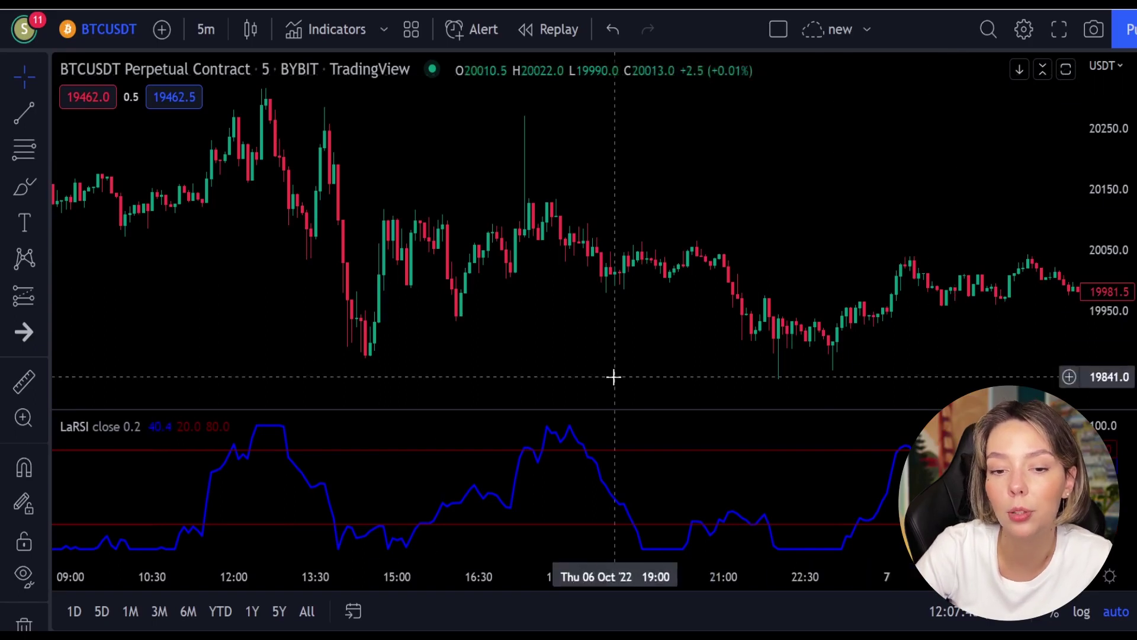
Search 'supertrend+' and add the SuperTrend+ overlay to the chart
click(340, 24)
text(supertrend+)
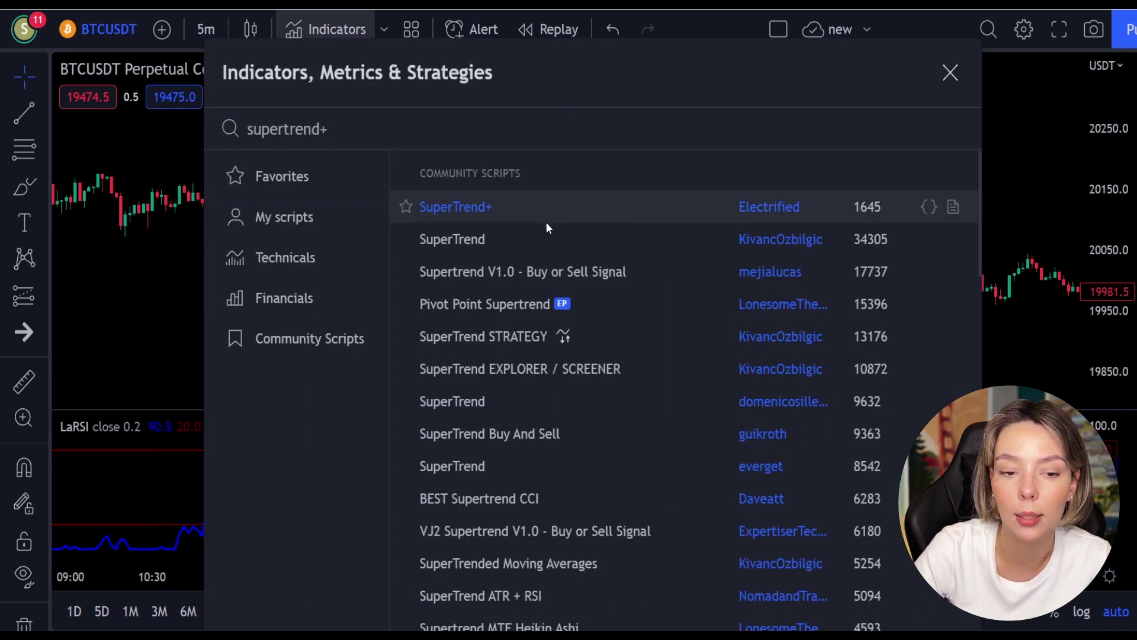
click(539, 211)
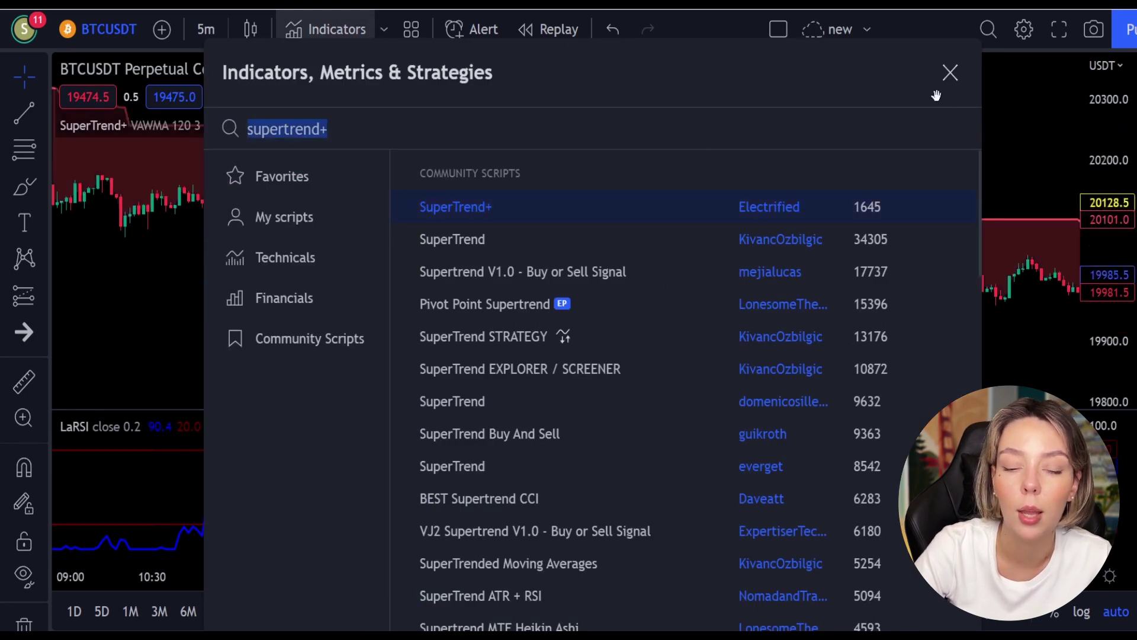
click(950, 74)
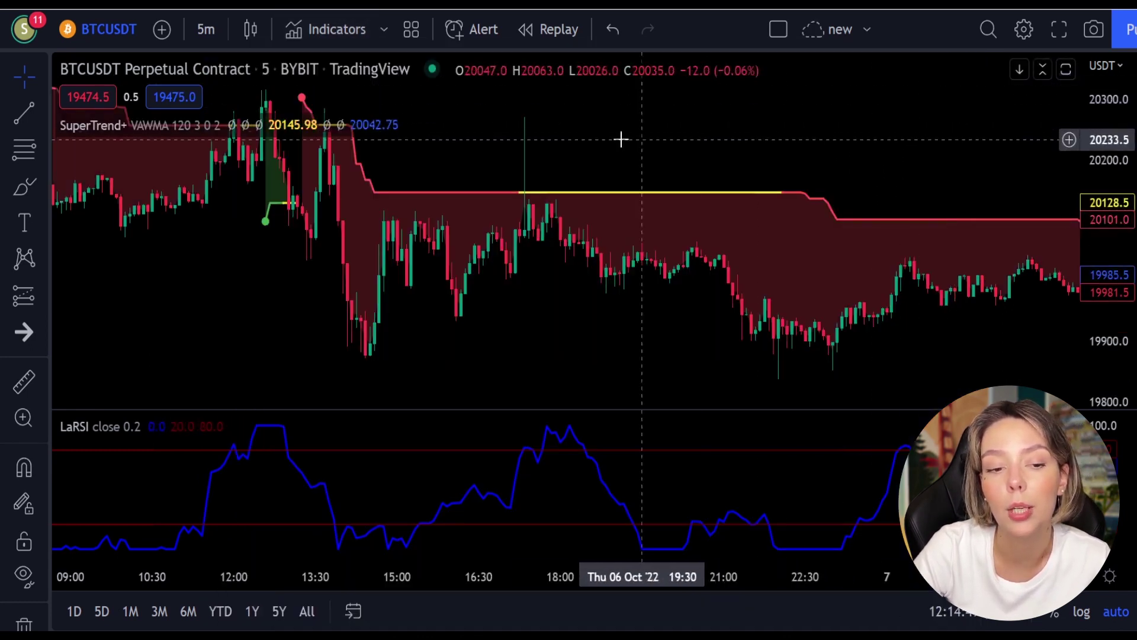
Search 'waddah' and add Waddah Attar Explosion V2 [SHK] as a new pane
drag(560, 141, 833, 234)
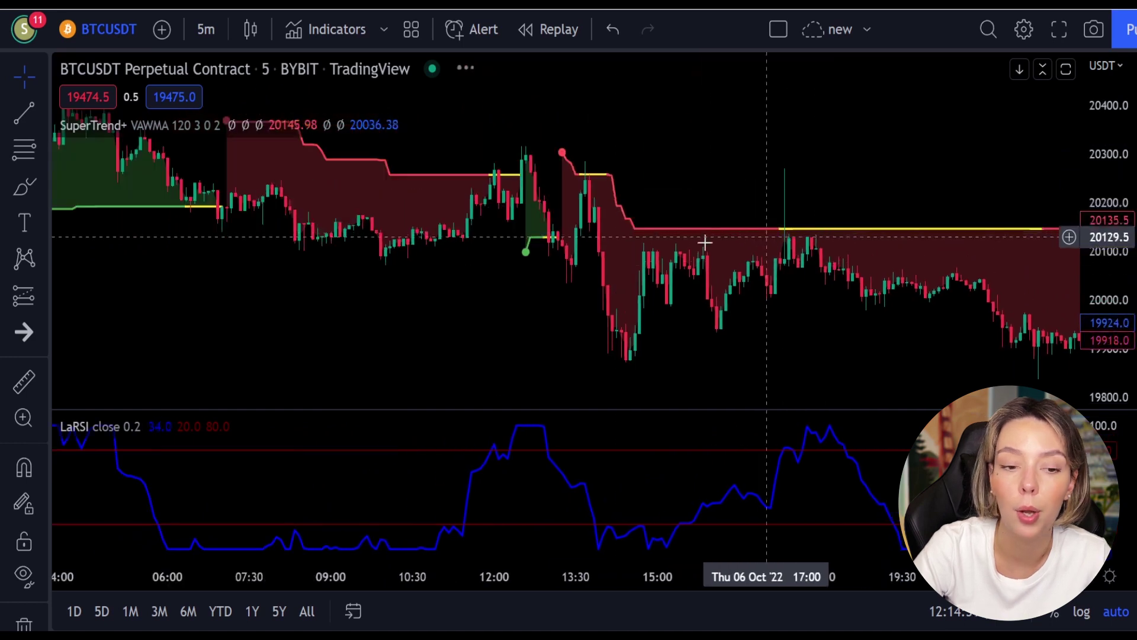
drag(365, 264, 795, 358)
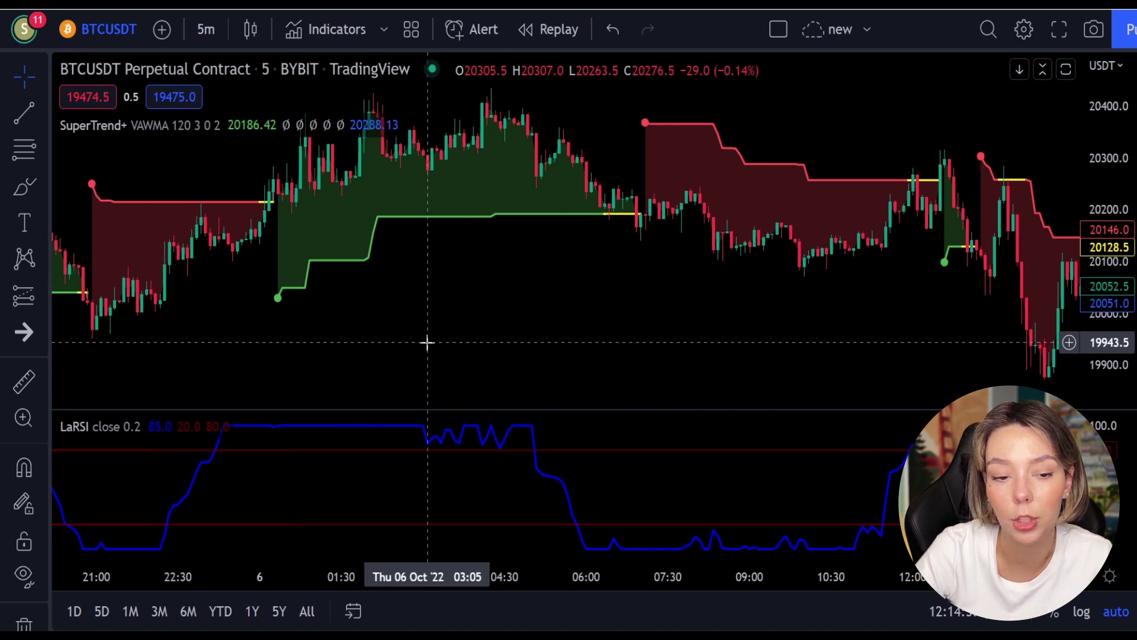
drag(436, 340, 584, 353)
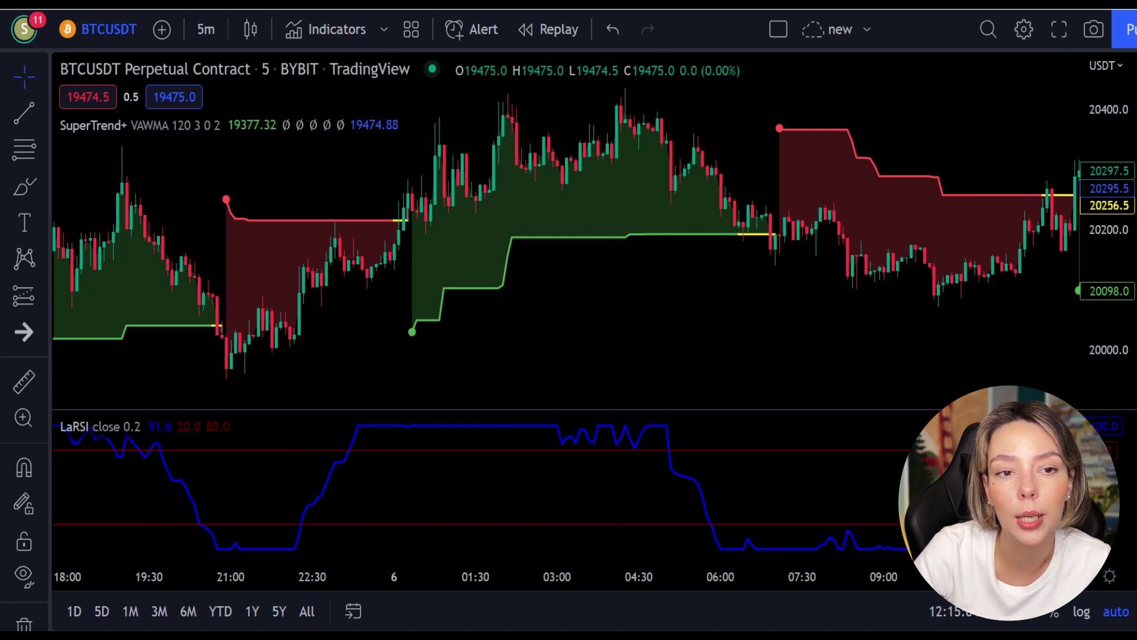
click(314, 26)
text(waddag)
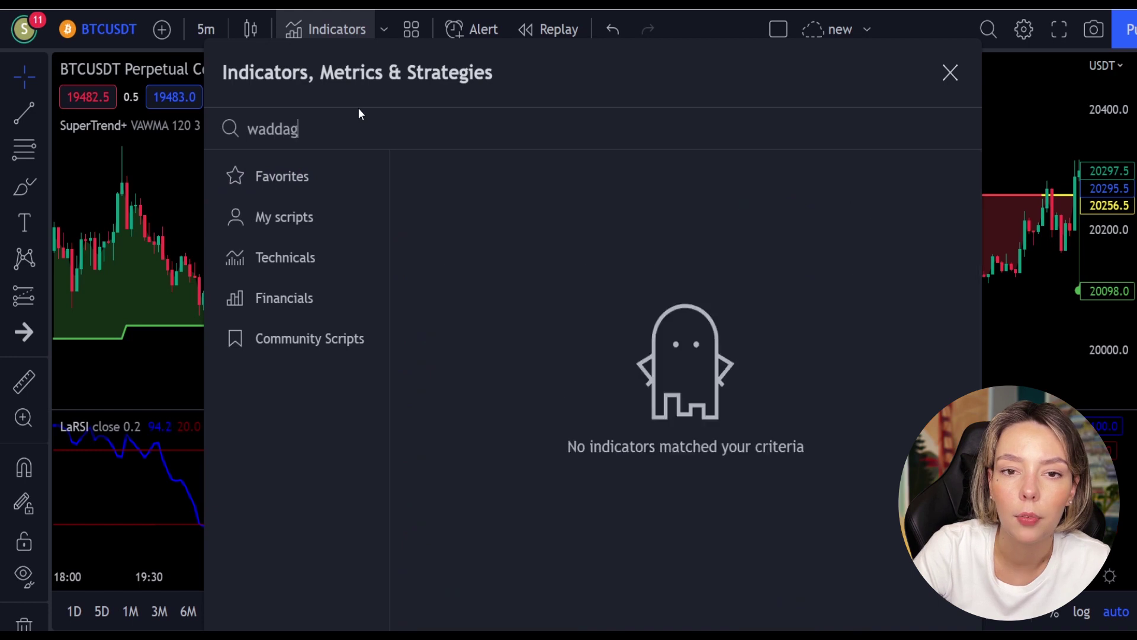
key(BackSpace)
text(h)
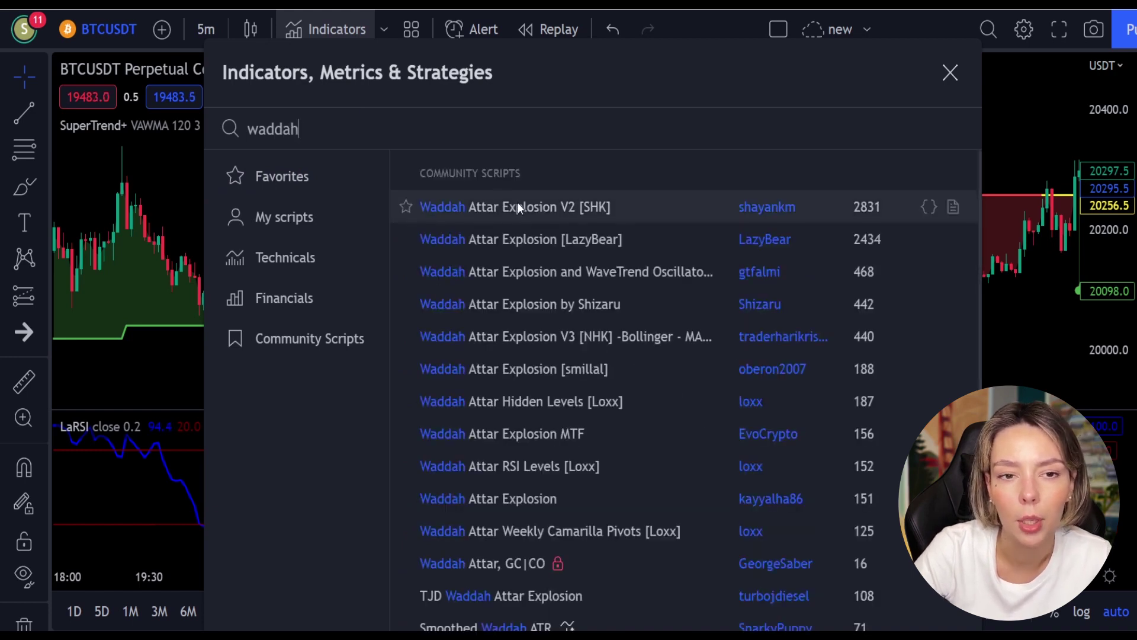
click(531, 205)
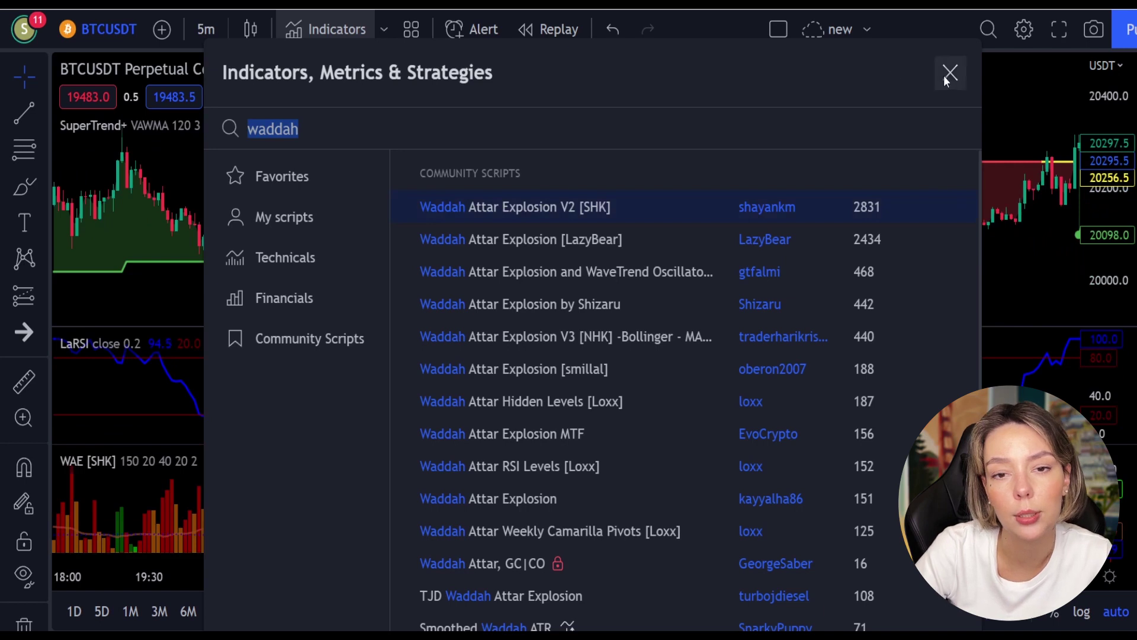
click(950, 74)
Raise the SuperTrend+ multiplier to 4 in its input settings
mouse_move(226, 126)
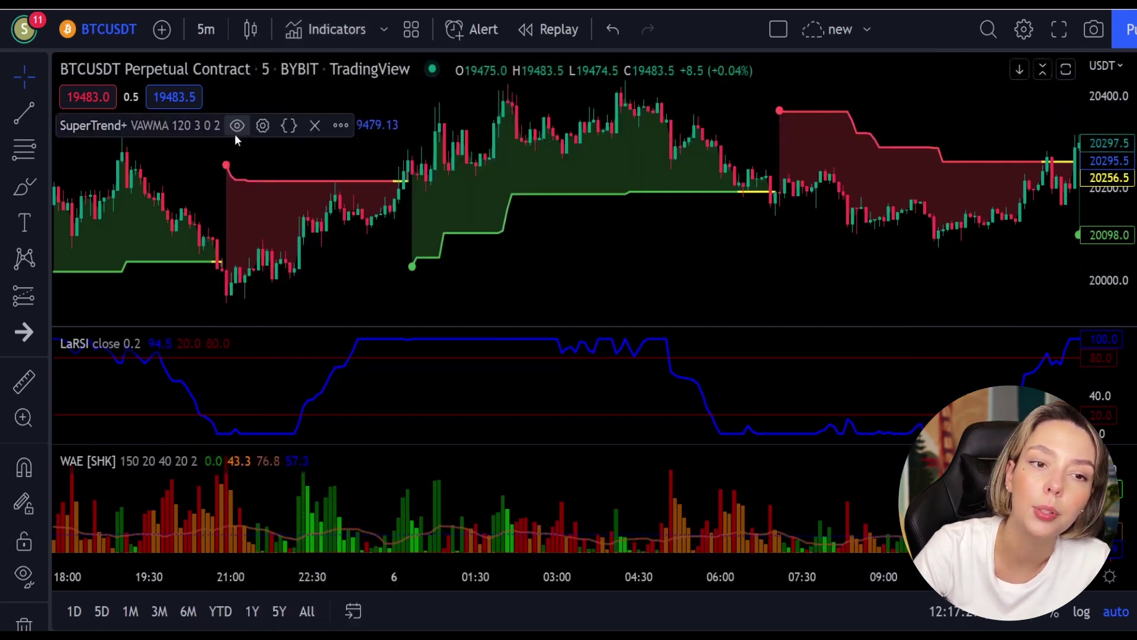
click(263, 126)
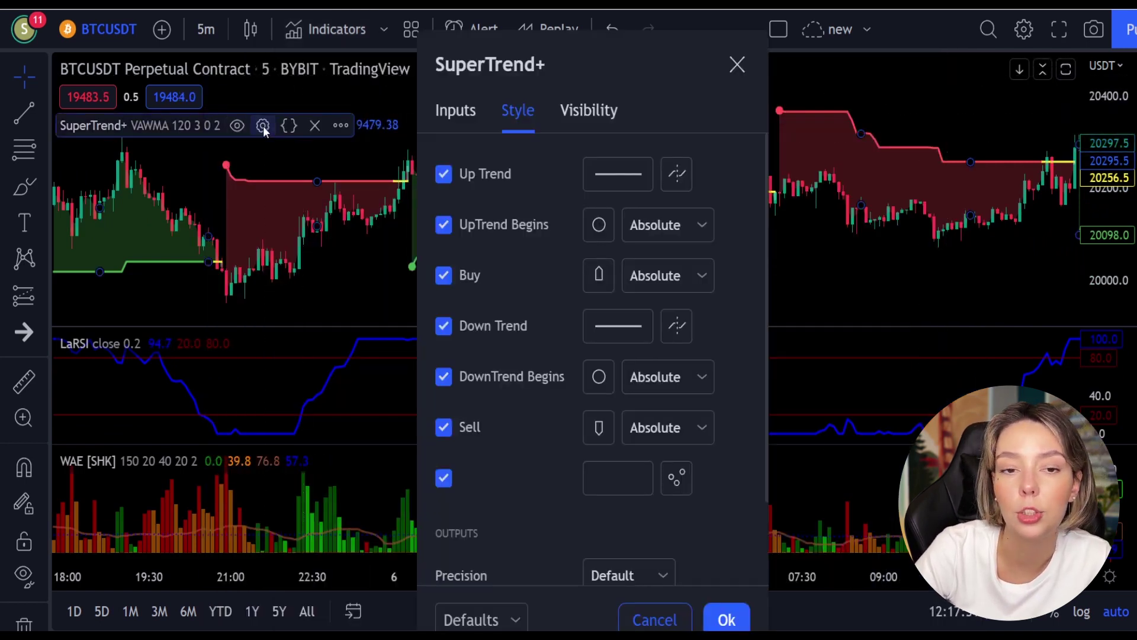
click(457, 112)
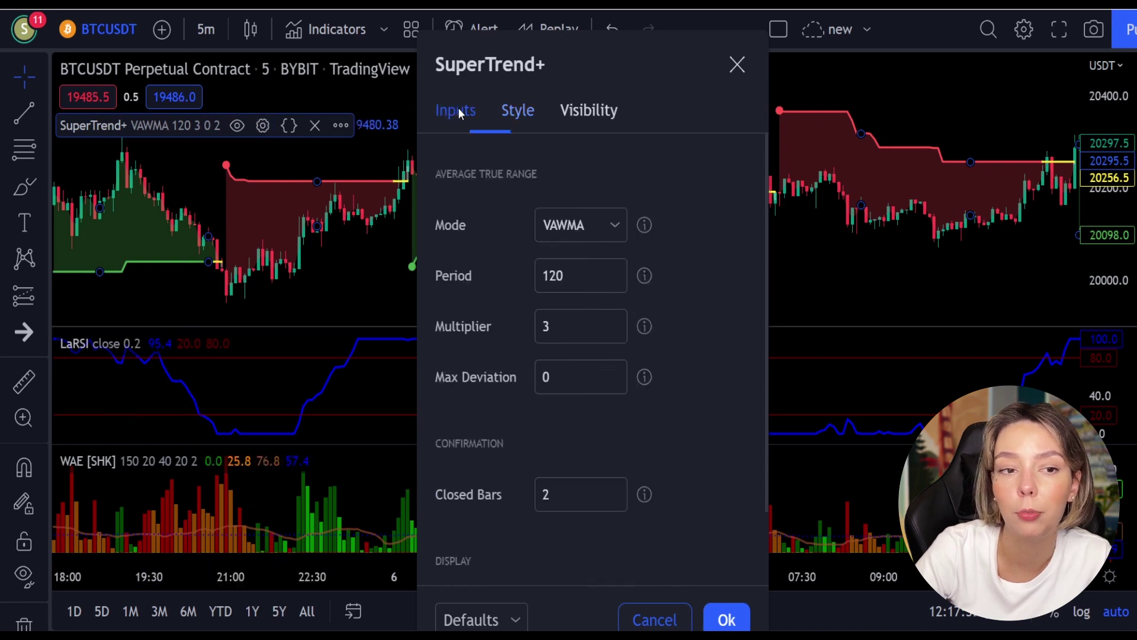
click(621, 319)
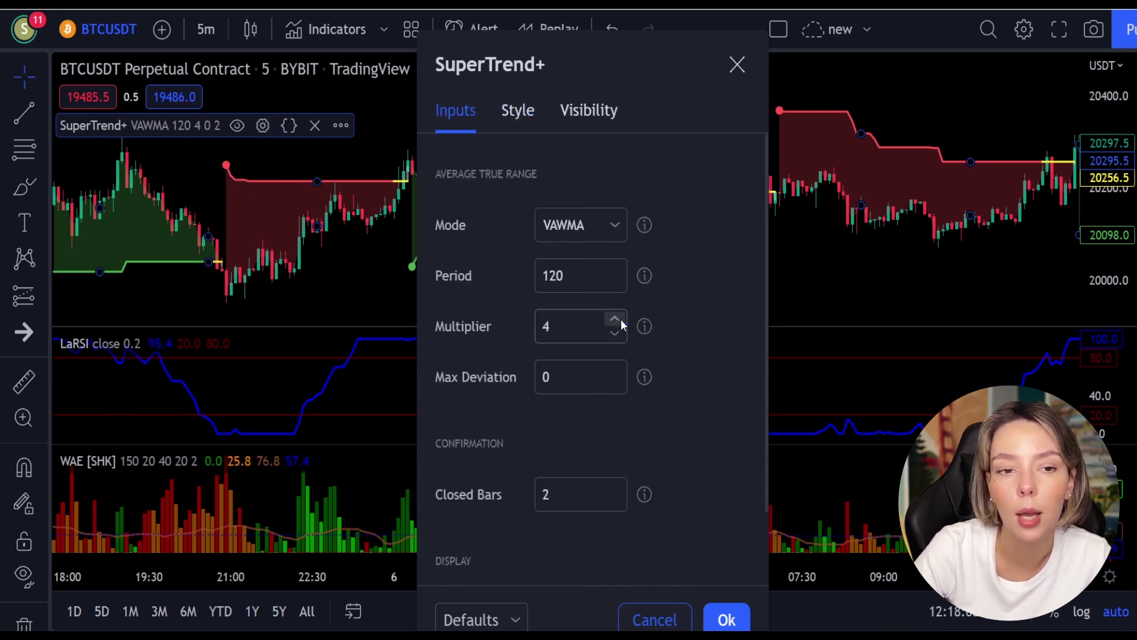
key(Escape)
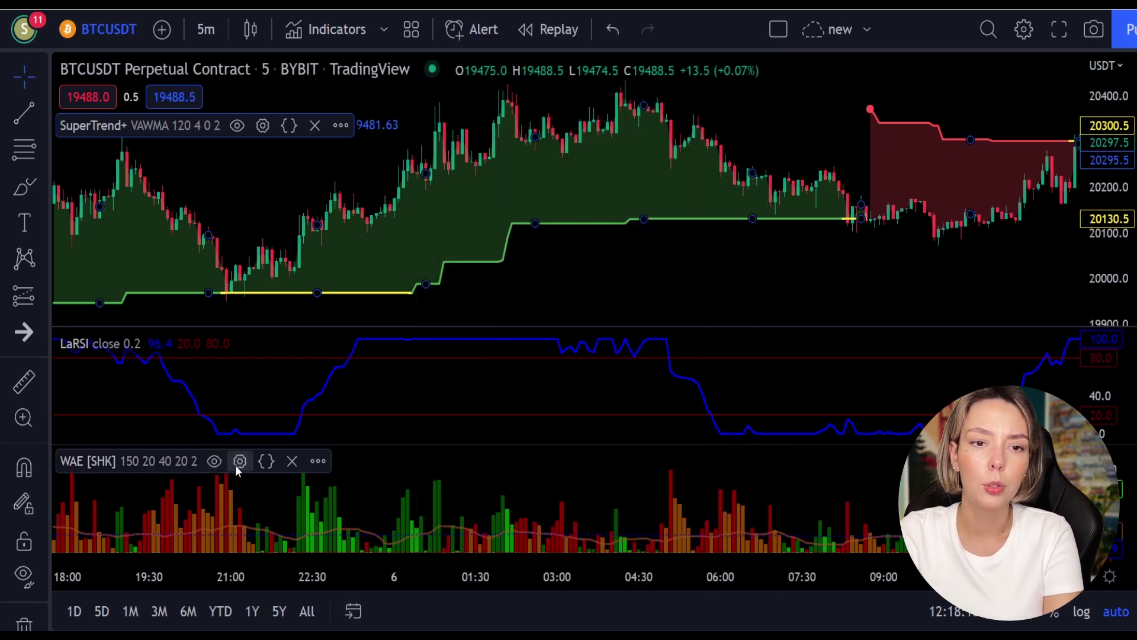
In WAE style settings, hide the DeadZoneLine and make ExplosionLine white at 100% opacity
click(237, 465)
click(518, 195)
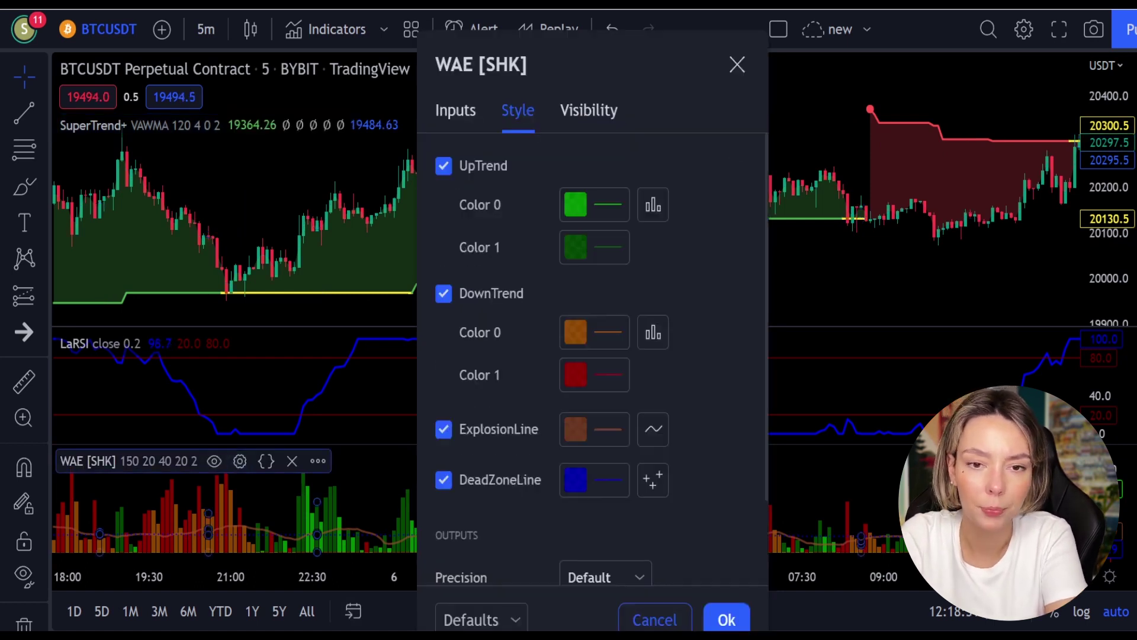
scroll(447, 435, down, 1)
click(444, 433)
click(586, 386)
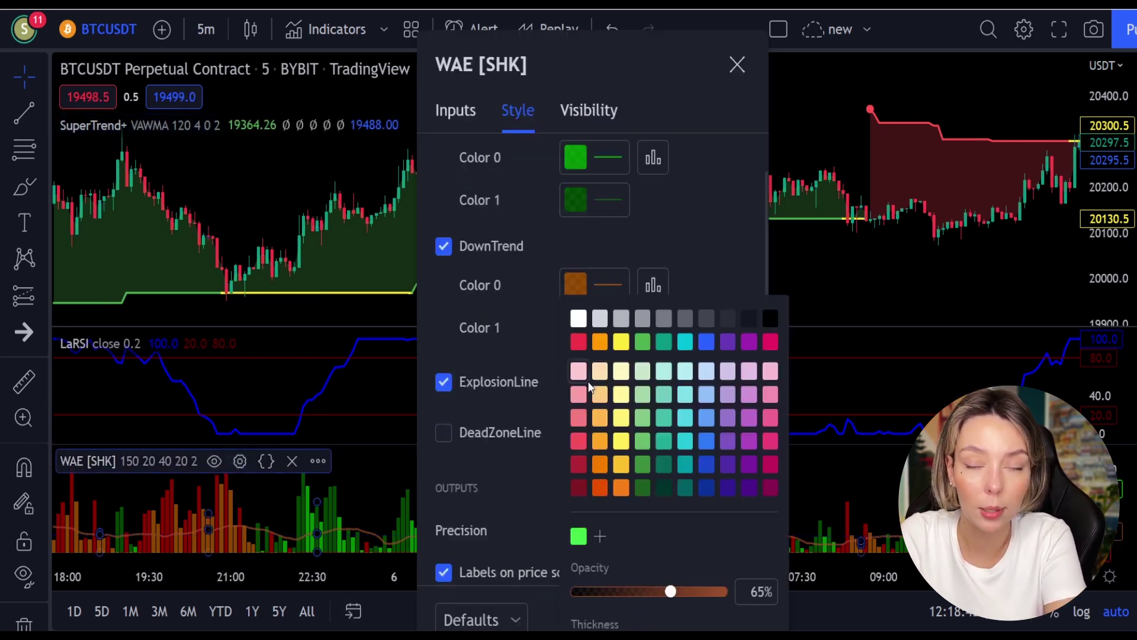
click(579, 320)
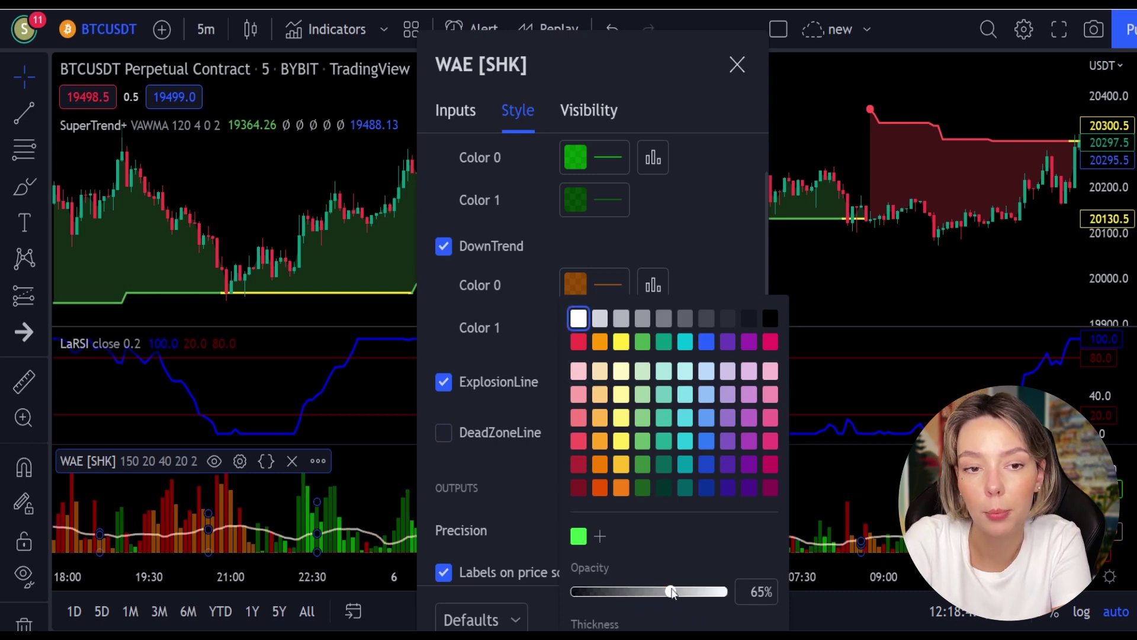
drag(671, 595, 741, 597)
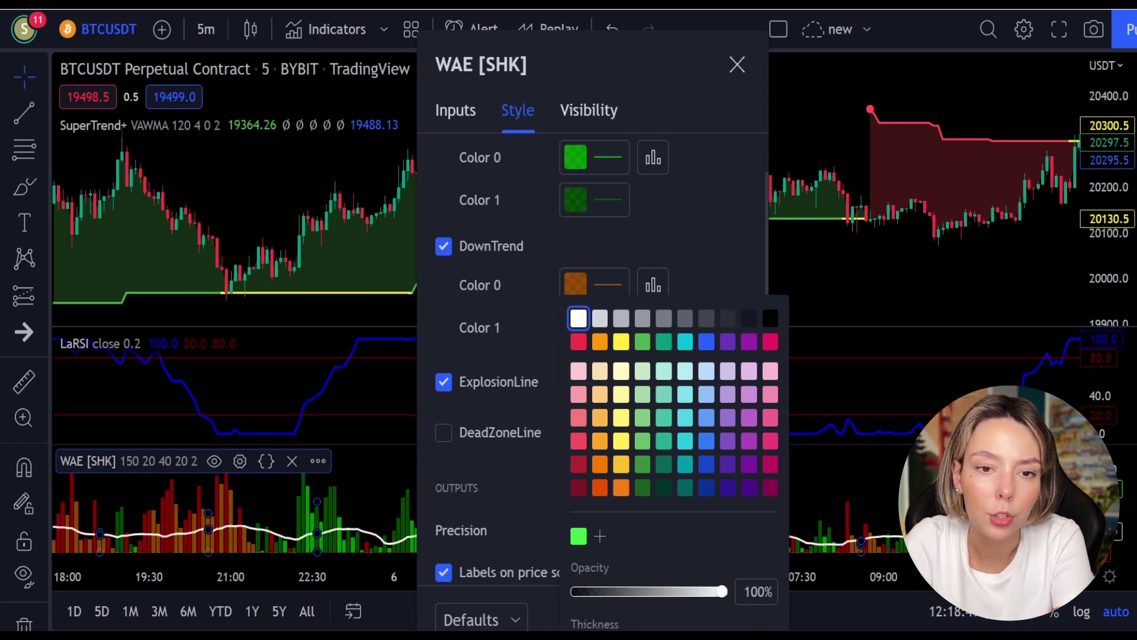
click(545, 510)
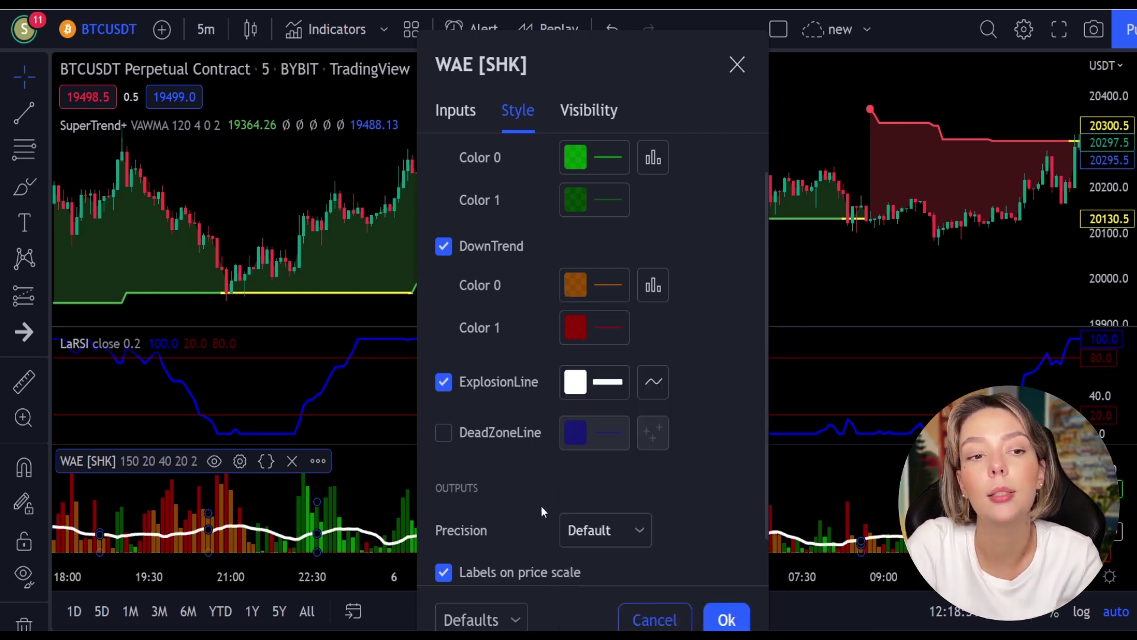
click(729, 619)
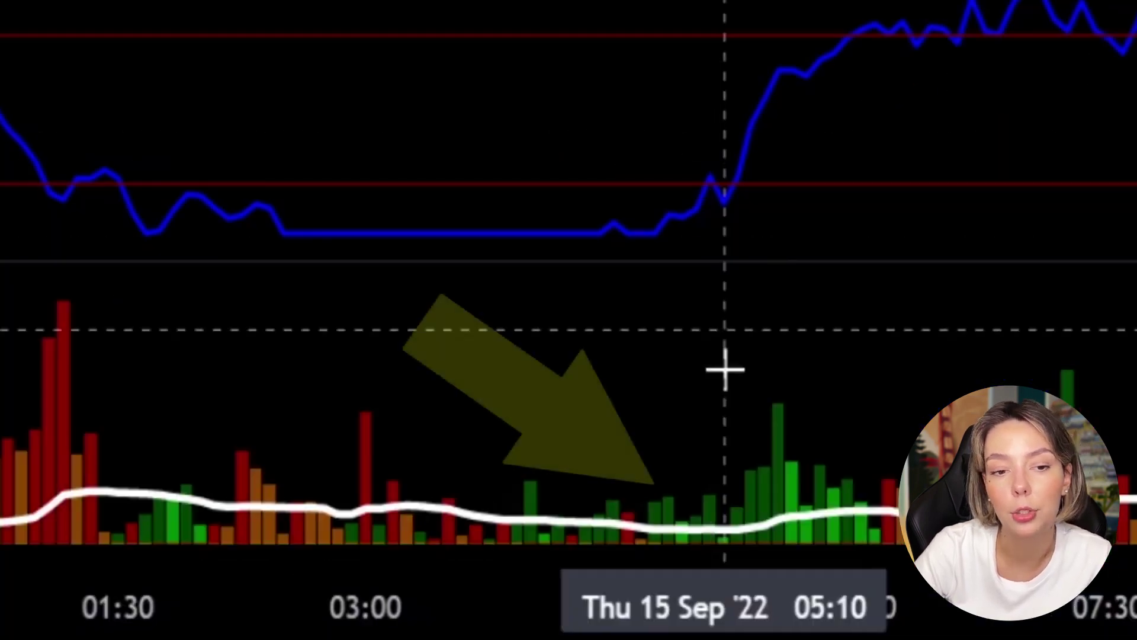
mouse_move(631, 538)
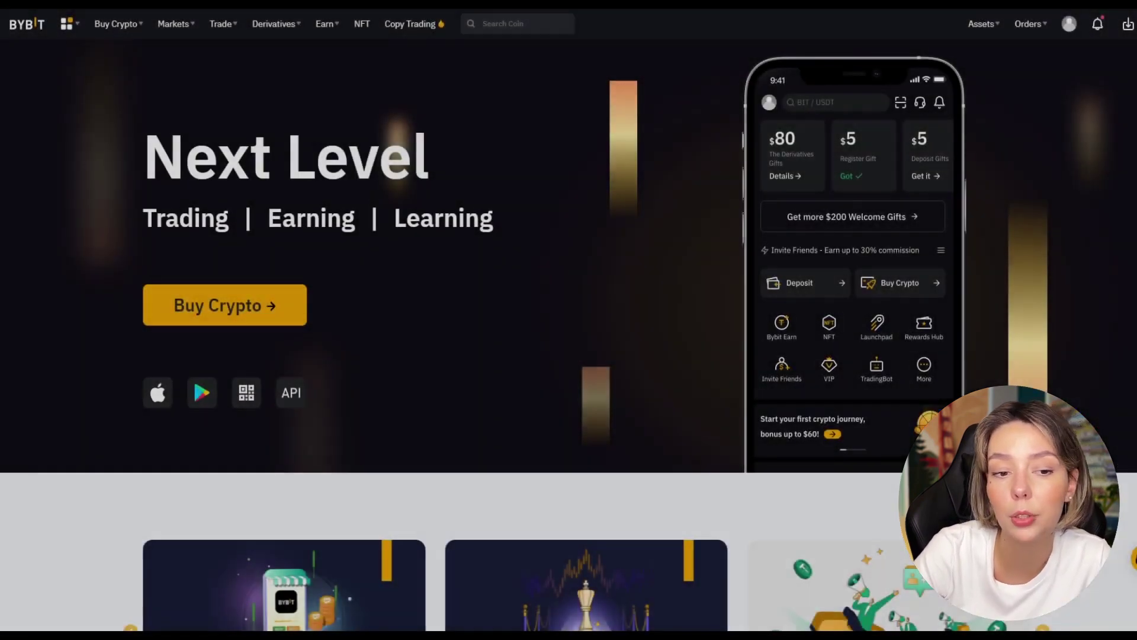
scroll(638, 170, down, 5)
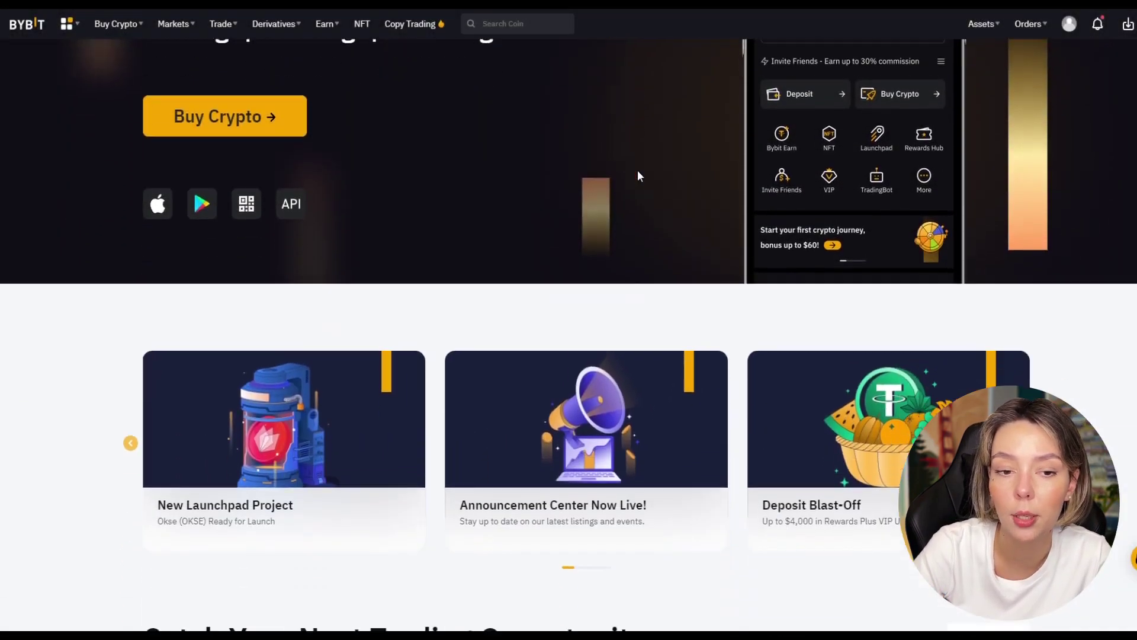
scroll(1000, 292, down, 10)
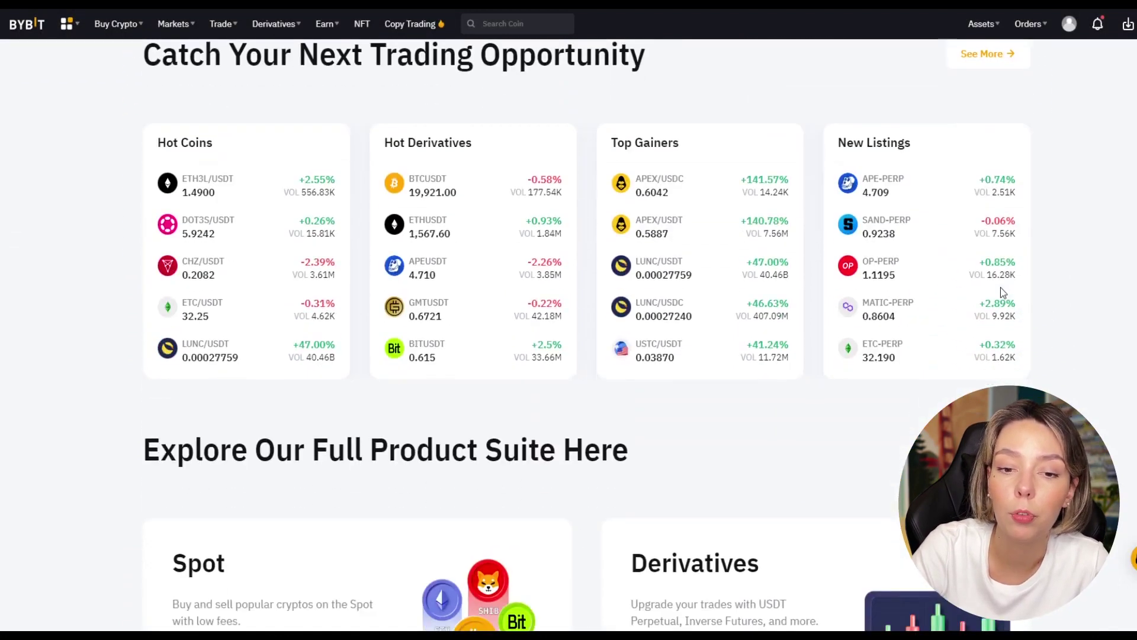
scroll(1000, 292, up, 15)
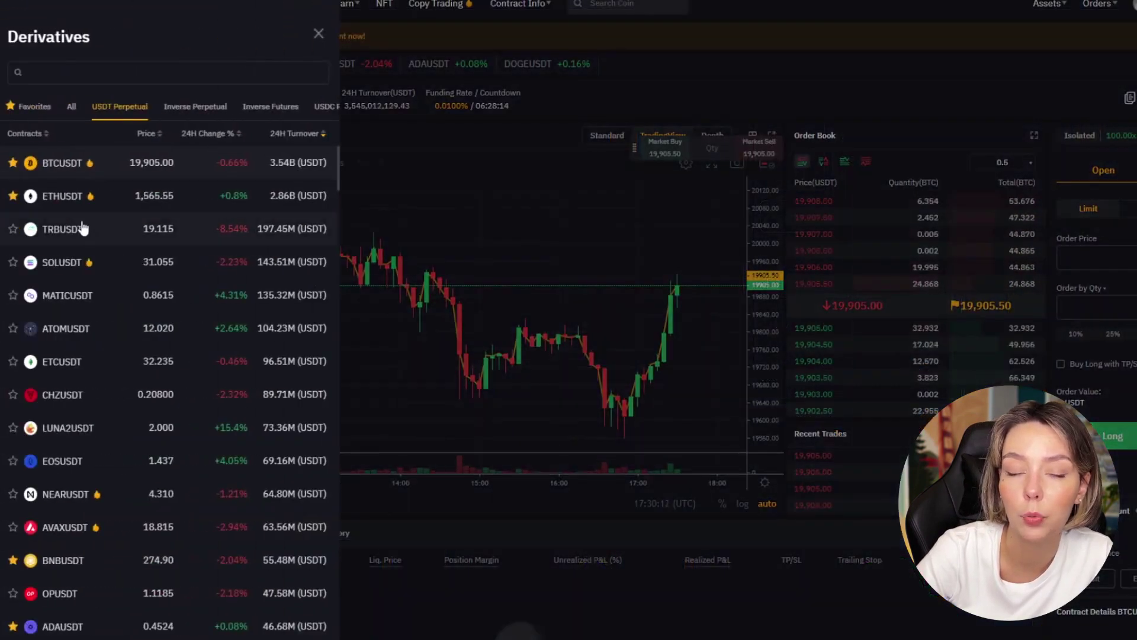
Browse and close the derivatives list, then adjust long leverage under Isolated margin mode
scroll(95, 286, down, 15)
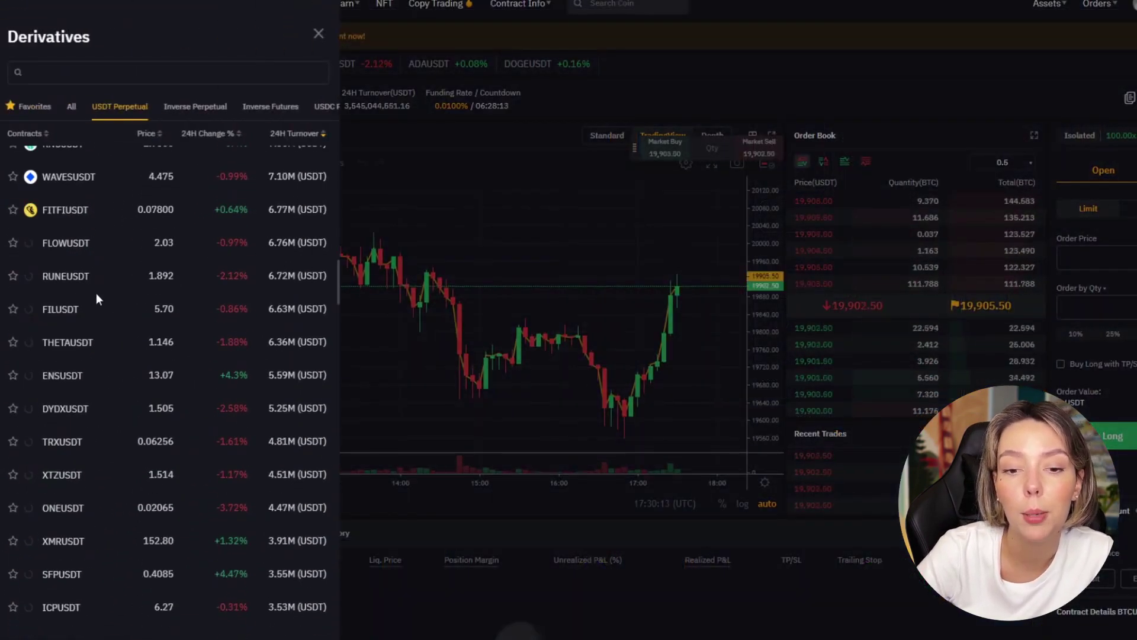
scroll(101, 295, down, 15)
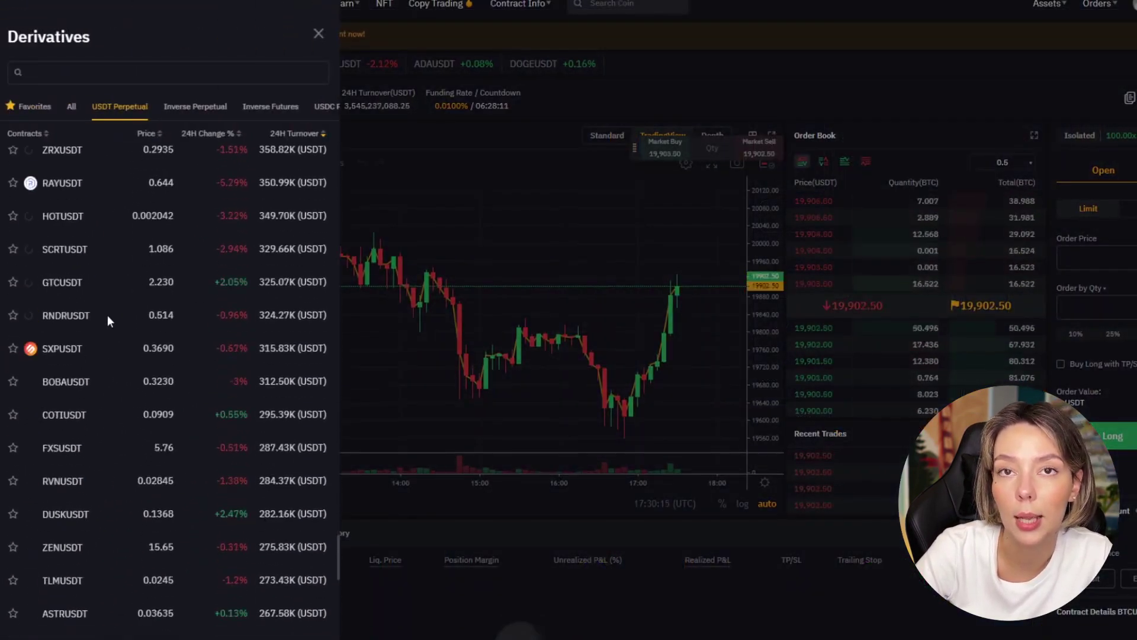
click(513, 198)
click(1132, 142)
drag(754, 345, 638, 345)
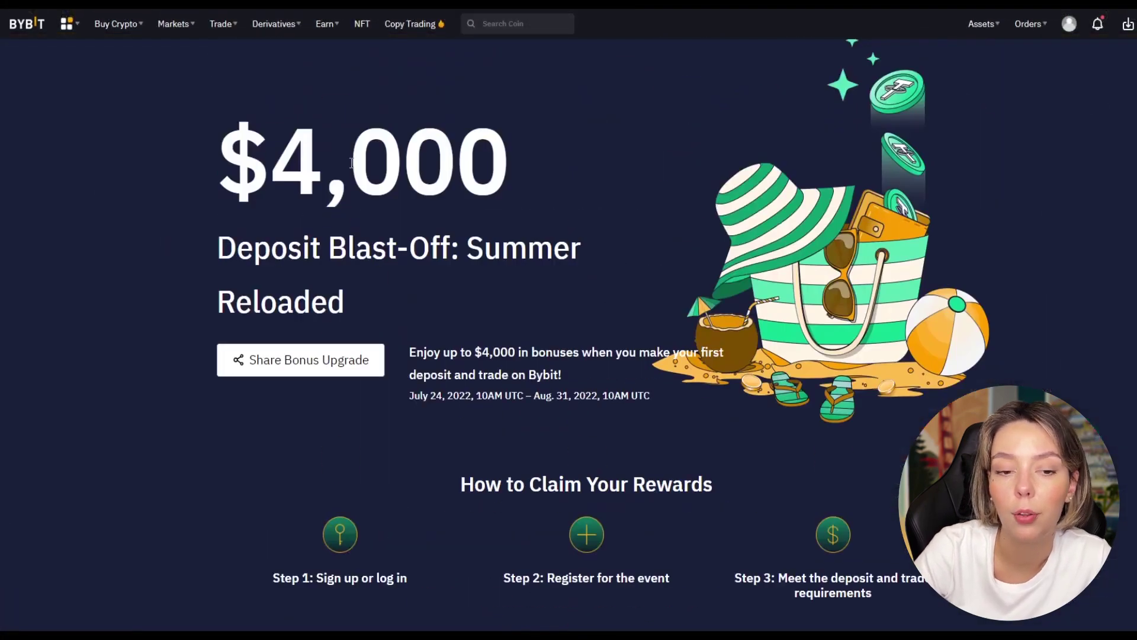
Highlight the $4,000 Deposit Blast-Off bonus headline, then scroll down to the claim details
double_click(296, 159)
double_click(485, 205)
double_click(297, 160)
drag(353, 160, 569, 247)
double_click(296, 160)
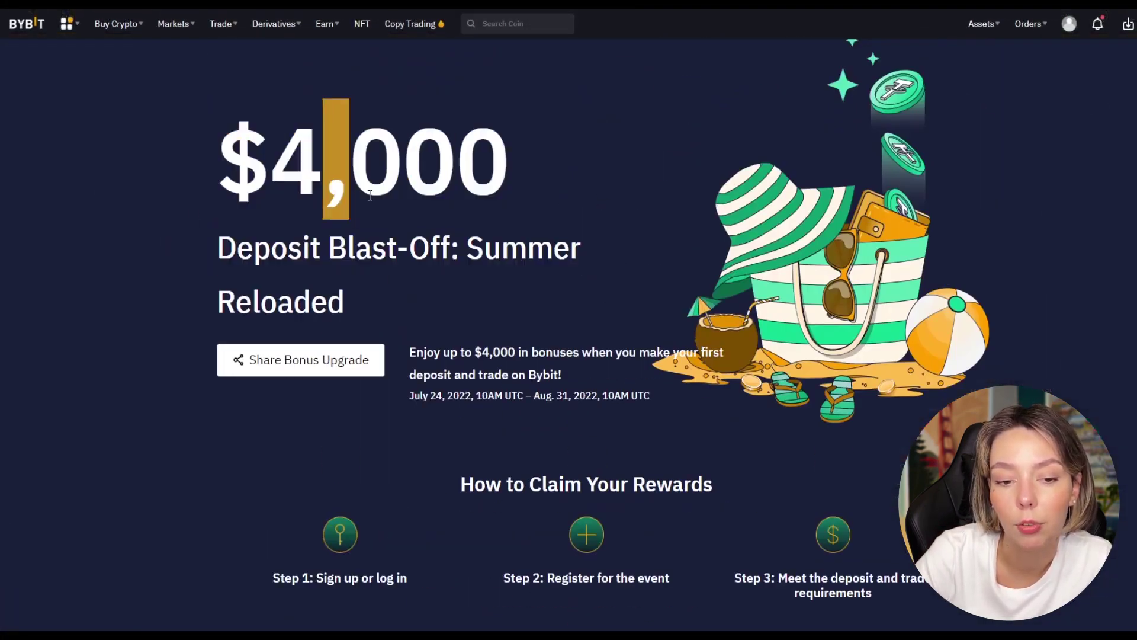
drag(353, 160, 570, 247)
click(564, 179)
scroll(659, 294, down, 6)
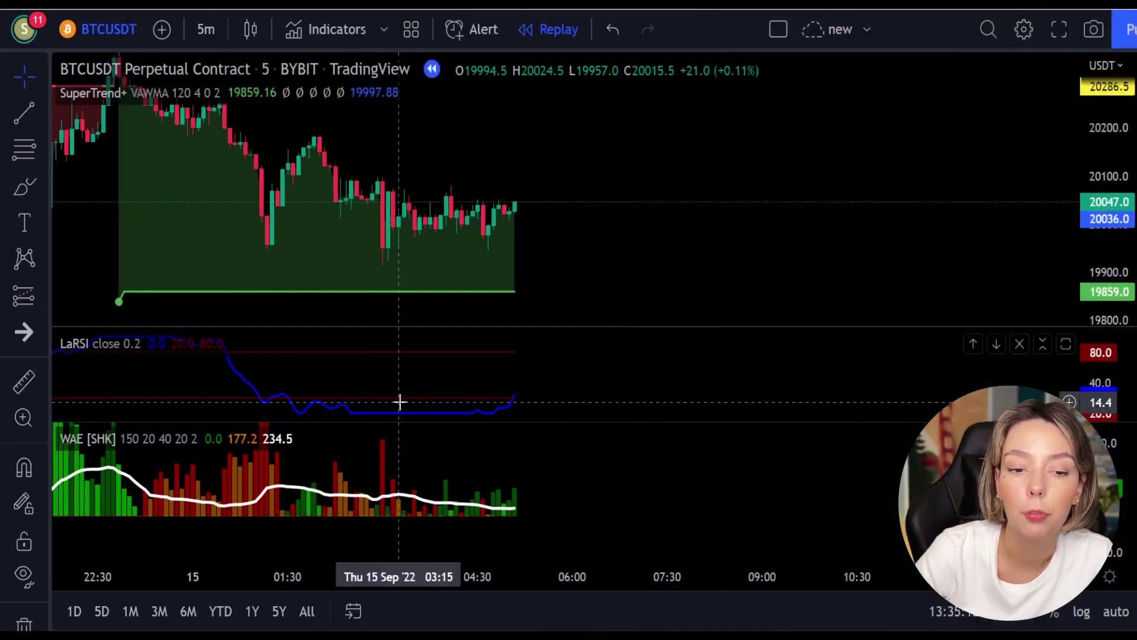
click(16, 185)
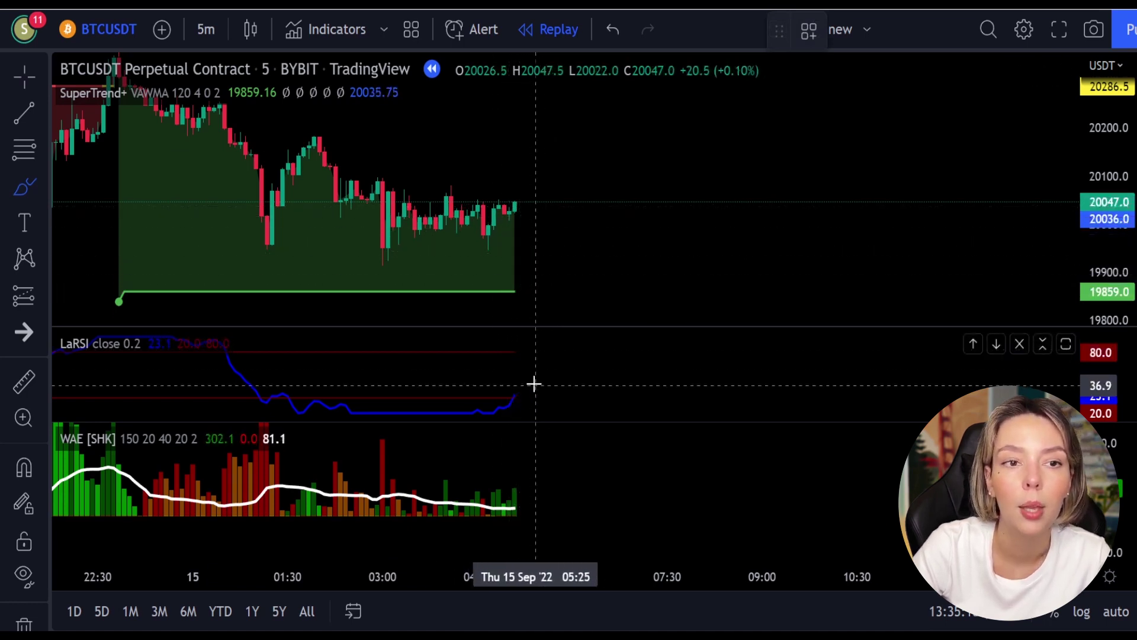
mouse_move(529, 387)
mouse_down()
mouse_move(510, 395)
mouse_move(530, 398)
mouse_up()
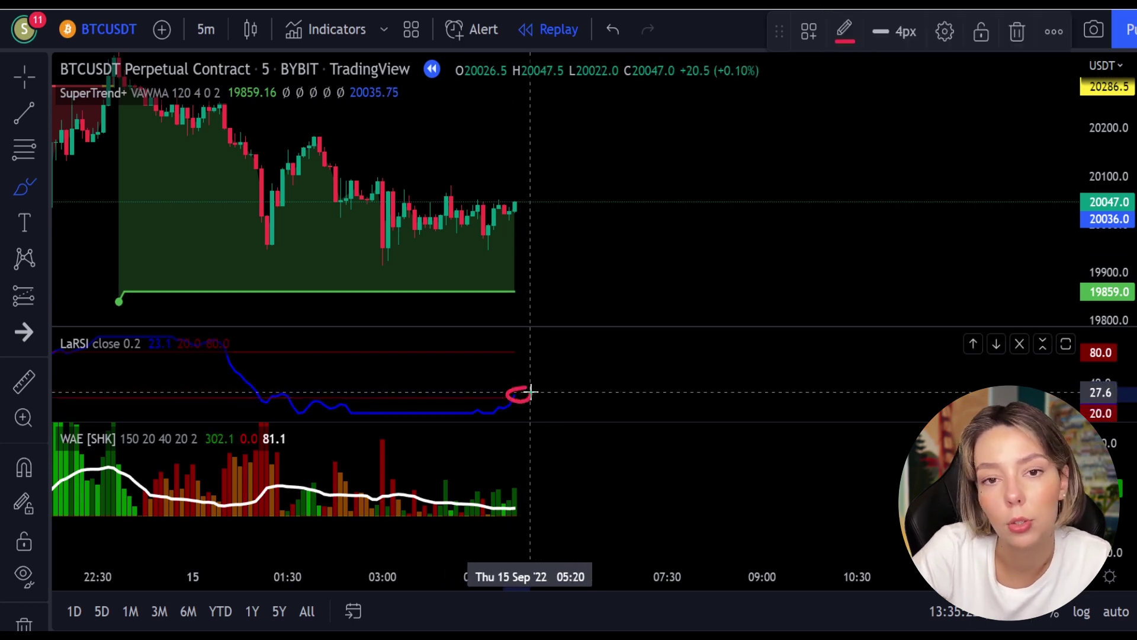
mouse_move(522, 465)
mouse_down()
mouse_move(507, 474)
mouse_move(523, 494)
mouse_up()
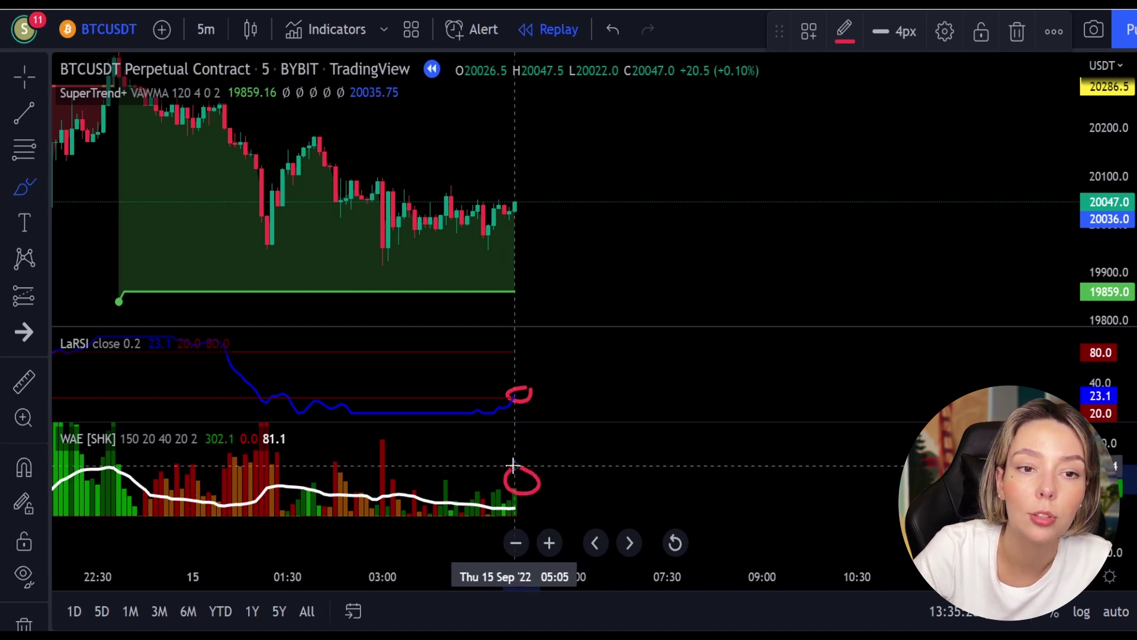
key(ctrl+z)
key(ctrl+z)
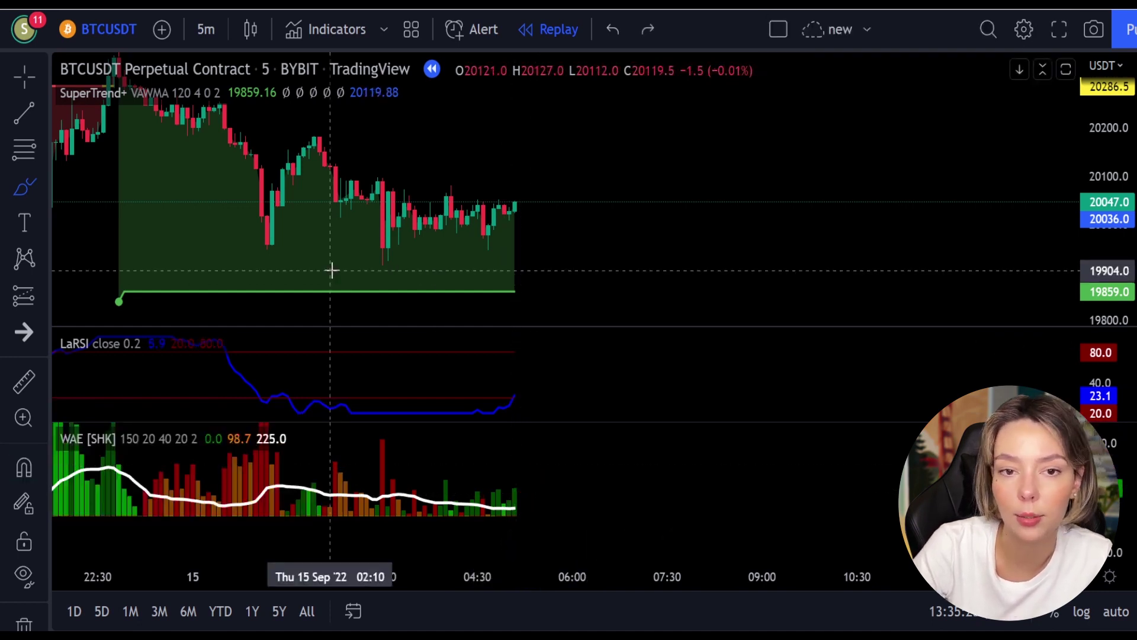
Place a long position at 20045 with a 137.0 stop and target near 20241
click(24, 296)
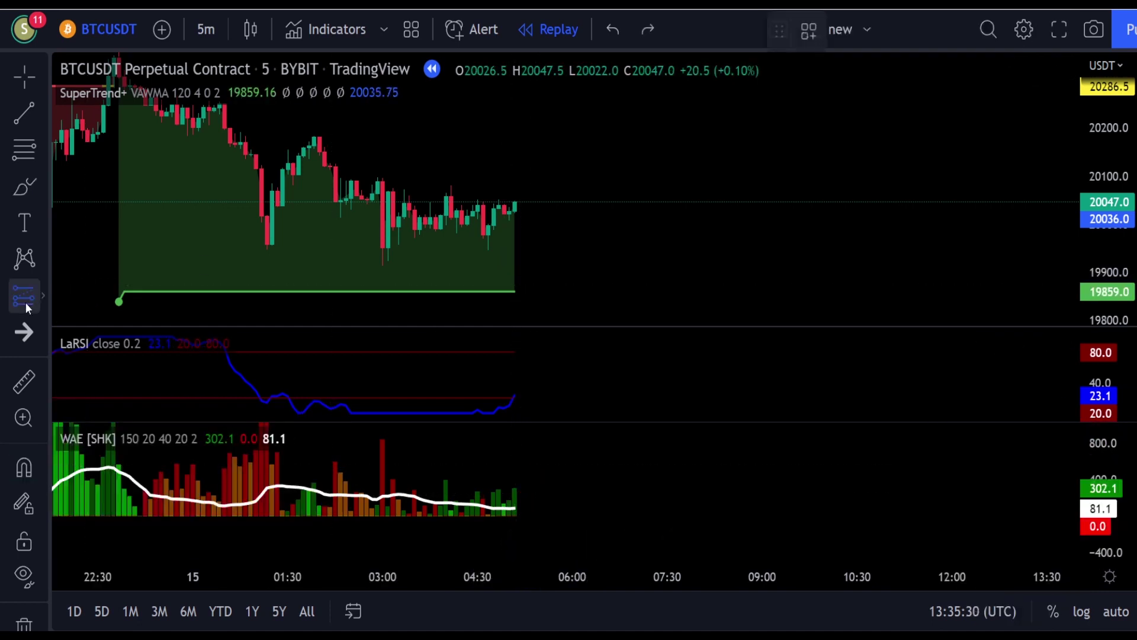
click(519, 202)
drag(521, 247, 520, 268)
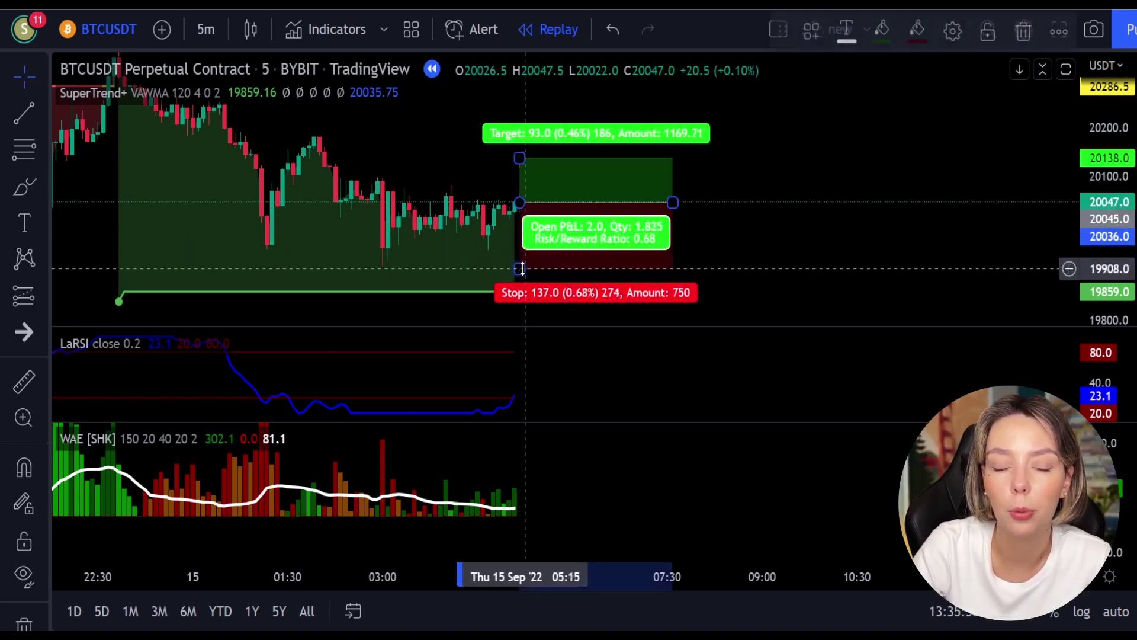
click(722, 186)
mouse_move(721, 203)
mouse_down()
mouse_move(695, 259)
mouse_move(690, 231)
mouse_up()
click(622, 231)
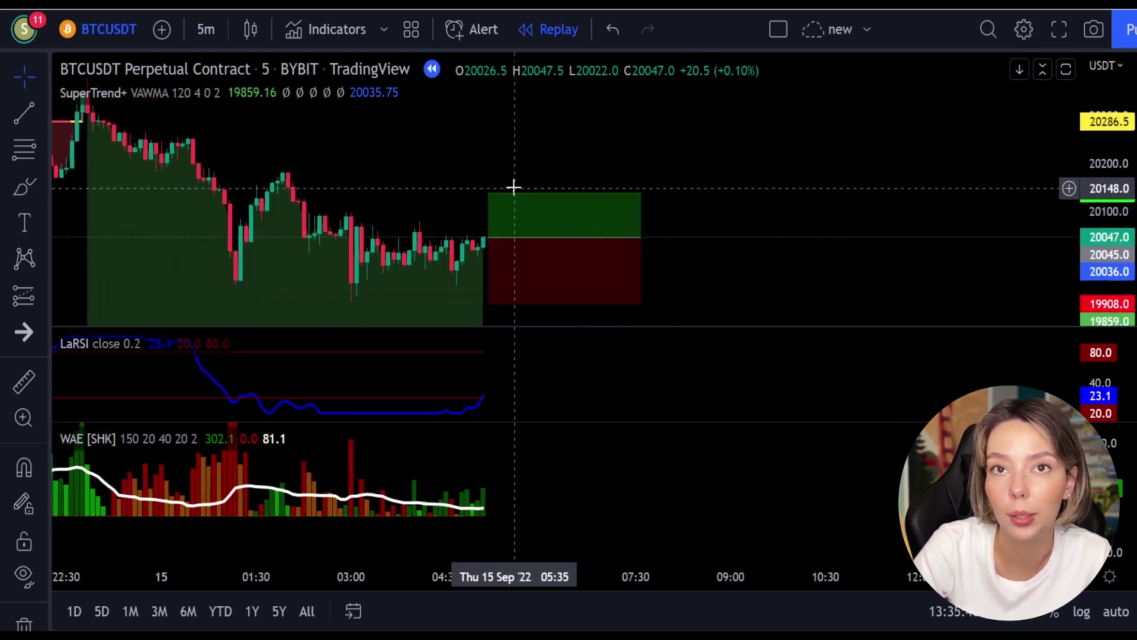
drag(486, 197, 496, 139)
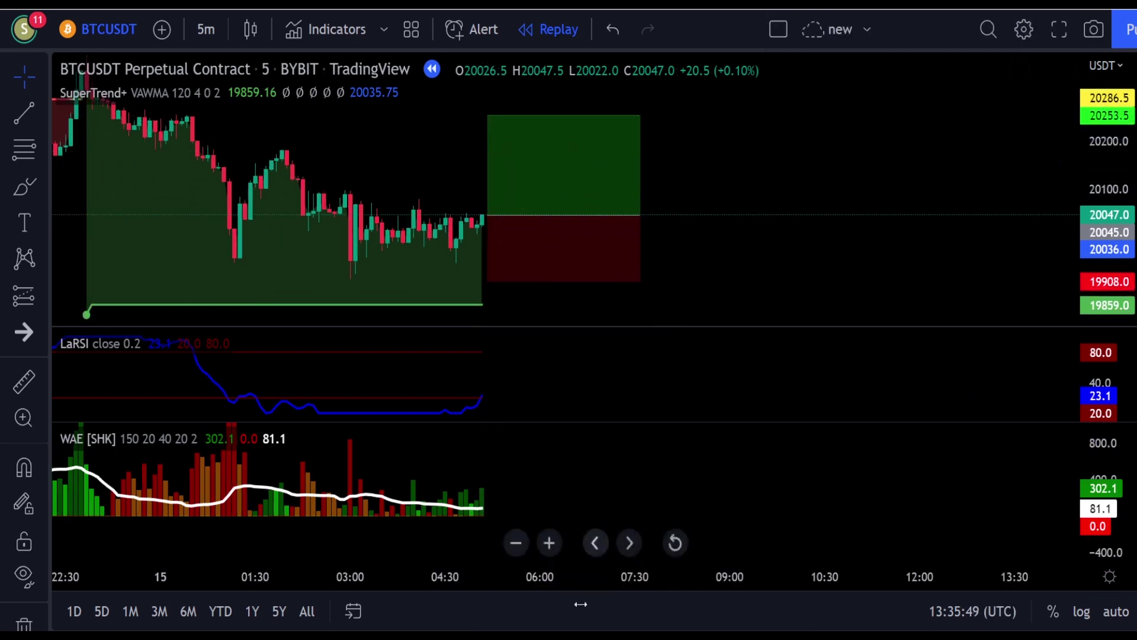
Replay a few candles into the trade and trim the long box to end at 06:40
key(shift+Down)
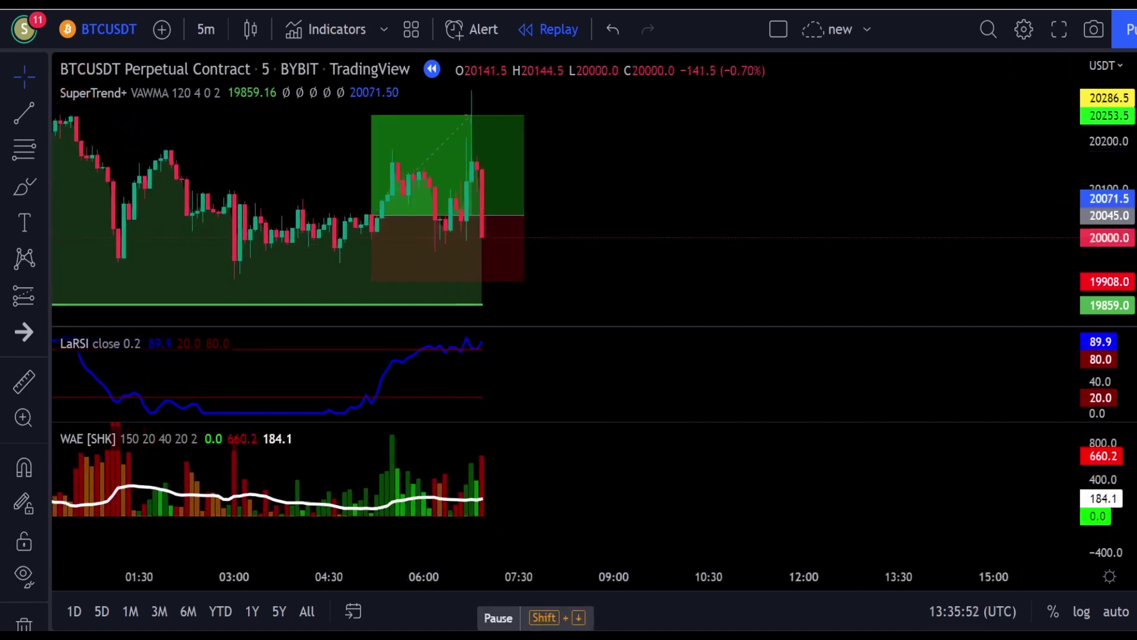
key(shift+Down)
click(498, 215)
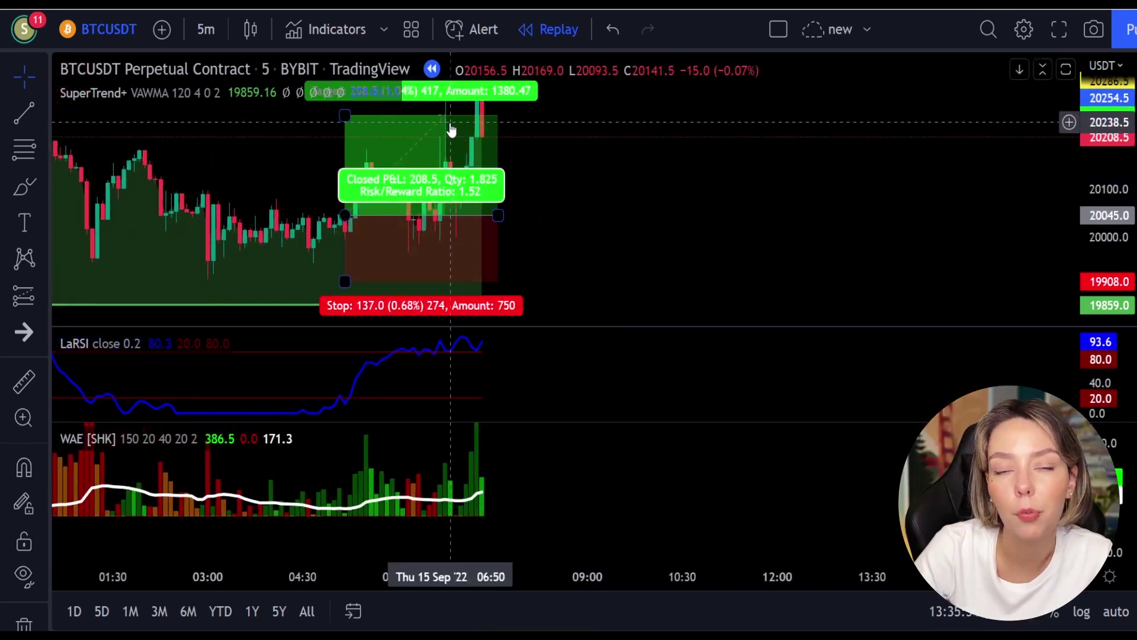
drag(498, 215, 440, 215)
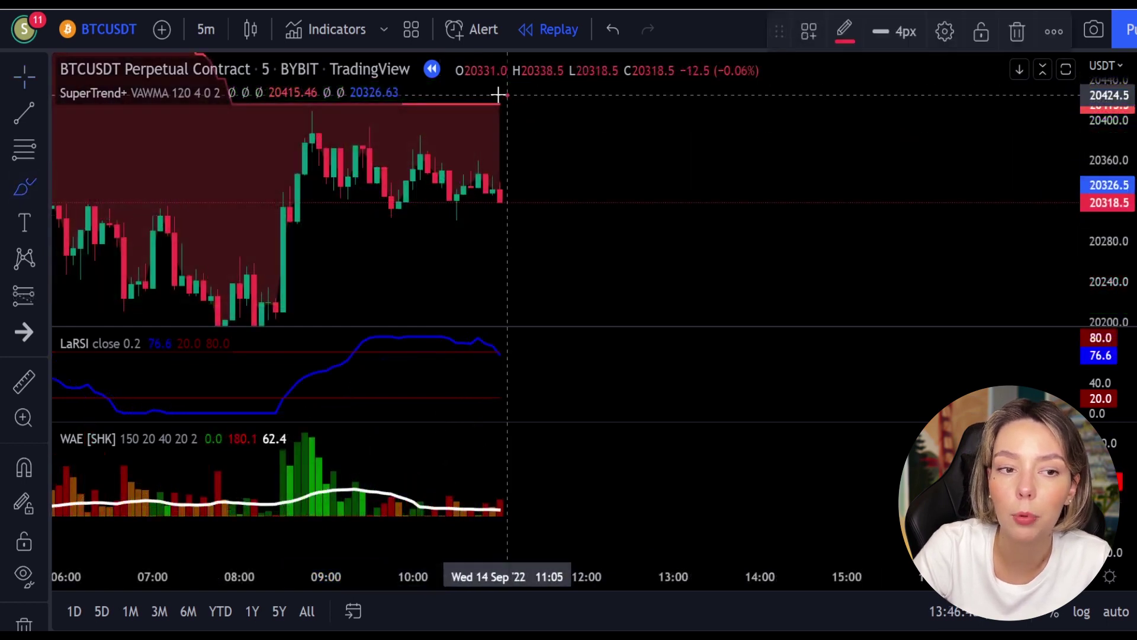
Circle the latest candles, WAE bars and LaRSI end in red, then undo the LaRSI and candle circles
mouse_move(500, 95)
mouse_down()
mouse_move(420, 145)
mouse_move(563, 104)
mouse_move(493, 102)
mouse_up()
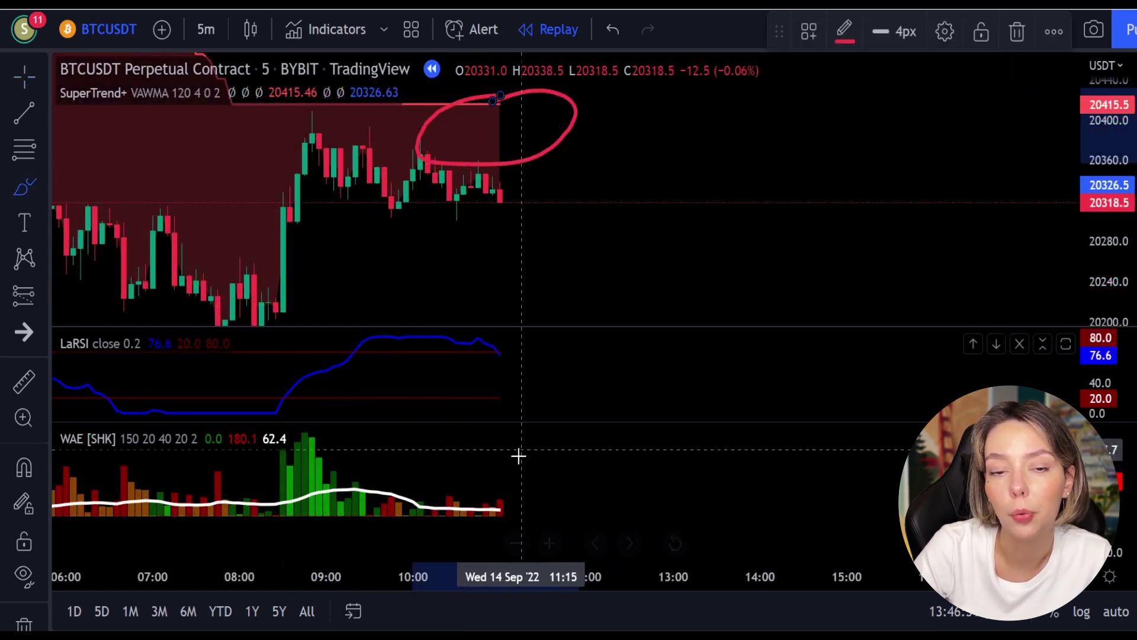
mouse_move(508, 476)
mouse_down()
mouse_move(473, 479)
mouse_move(464, 508)
mouse_move(531, 496)
mouse_up()
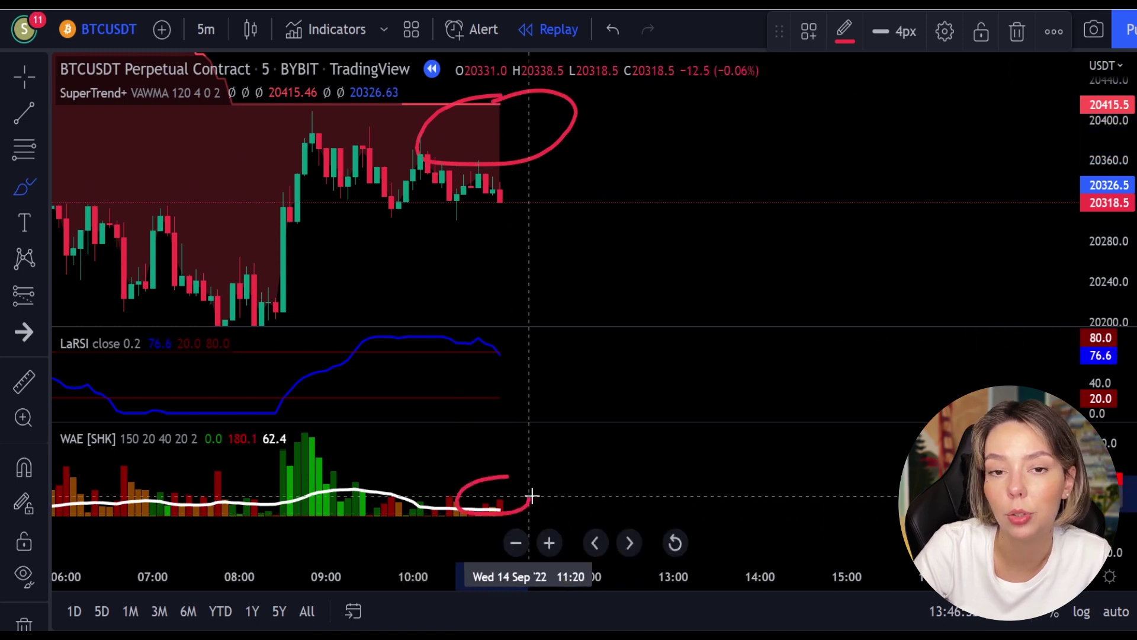
mouse_move(512, 343)
mouse_down()
mouse_move(485, 353)
mouse_move(508, 359)
mouse_up()
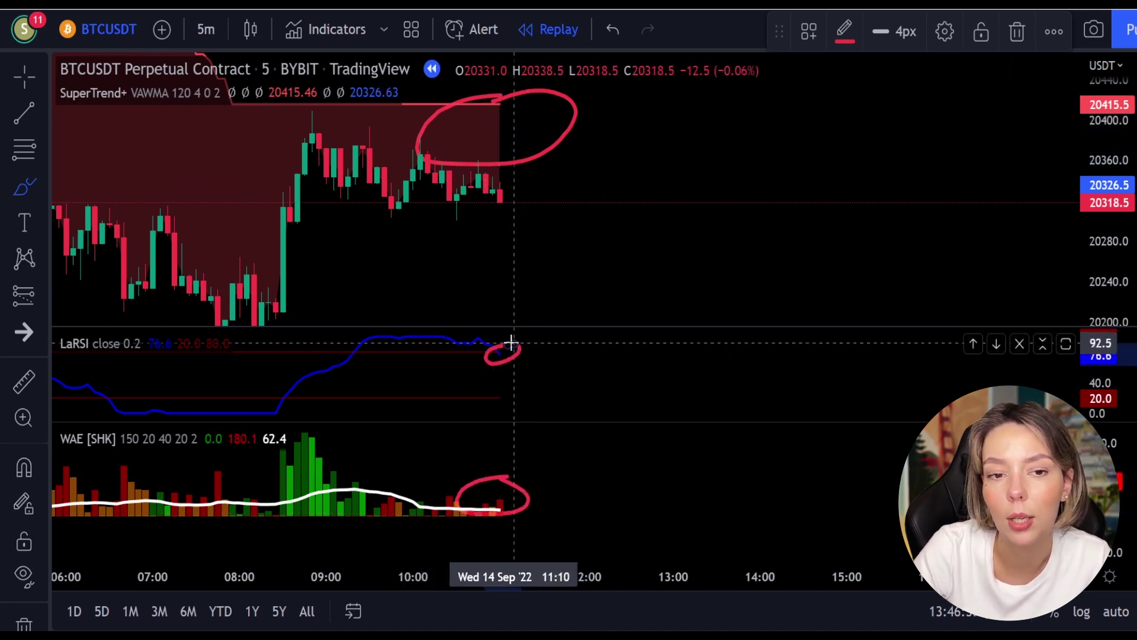
key(ctrl+z)
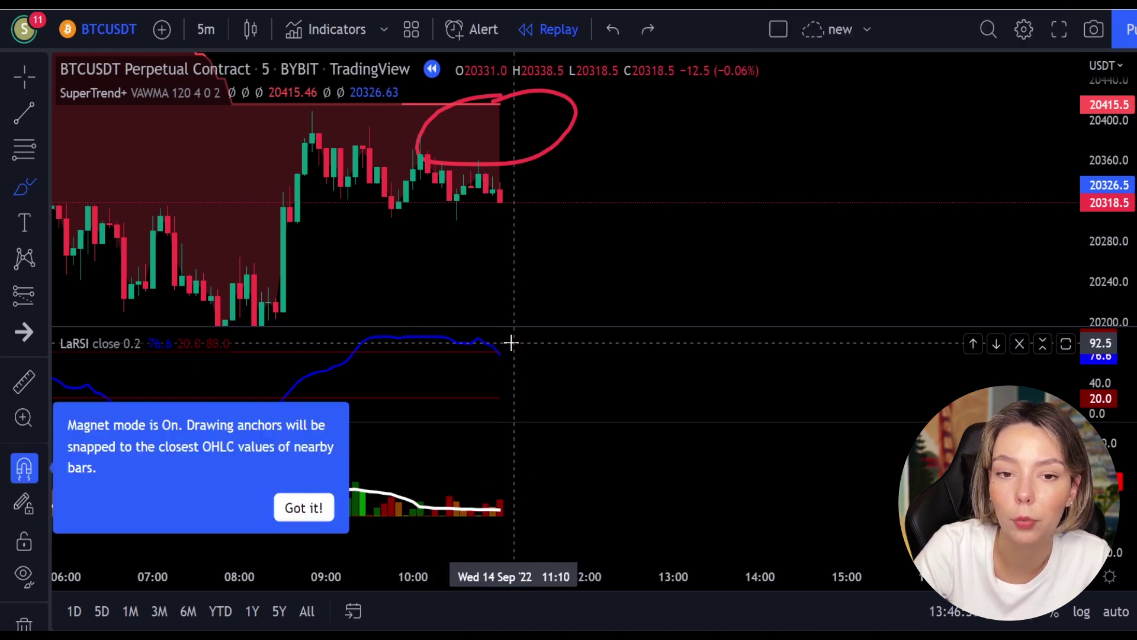
key(ctrl+z)
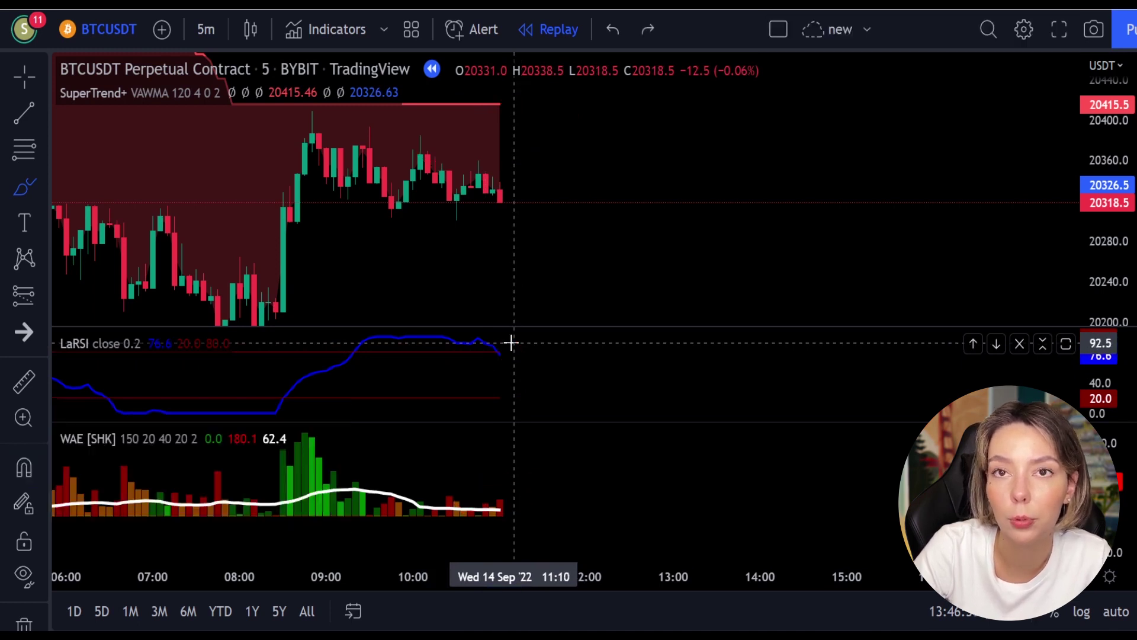
Place a short position at 20330.5 with a 31.0 stop and 1.5 risk/reward
click(23, 300)
click(126, 320)
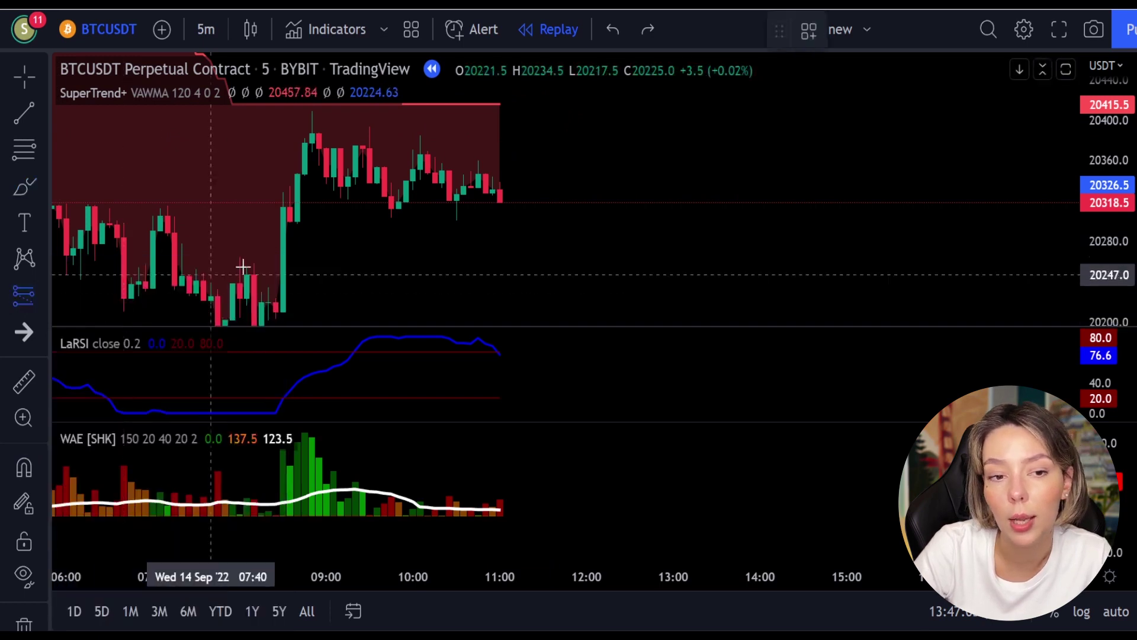
click(503, 191)
drag(513, 143, 510, 167)
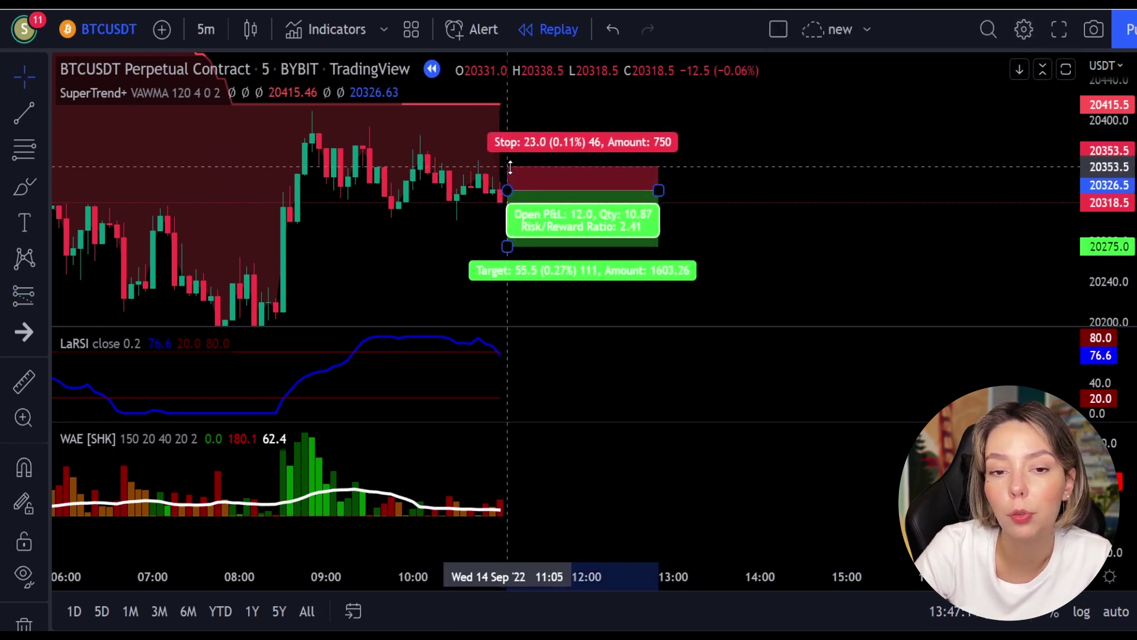
drag(508, 247, 508, 231)
drag(510, 167, 510, 159)
drag(508, 231, 508, 237)
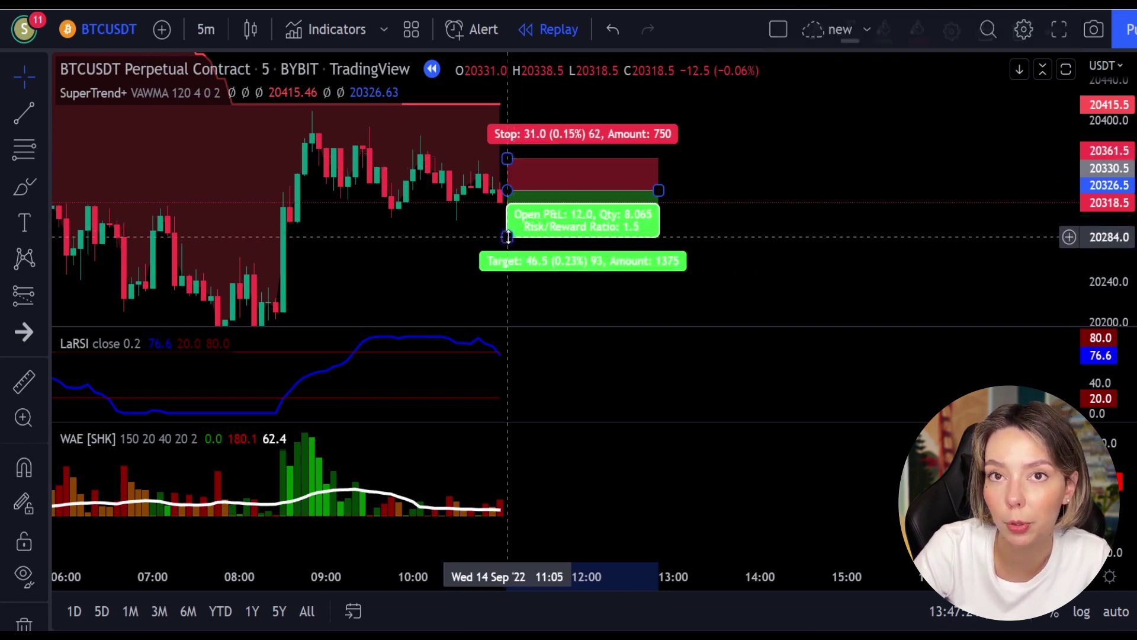
drag(659, 191, 748, 190)
click(650, 333)
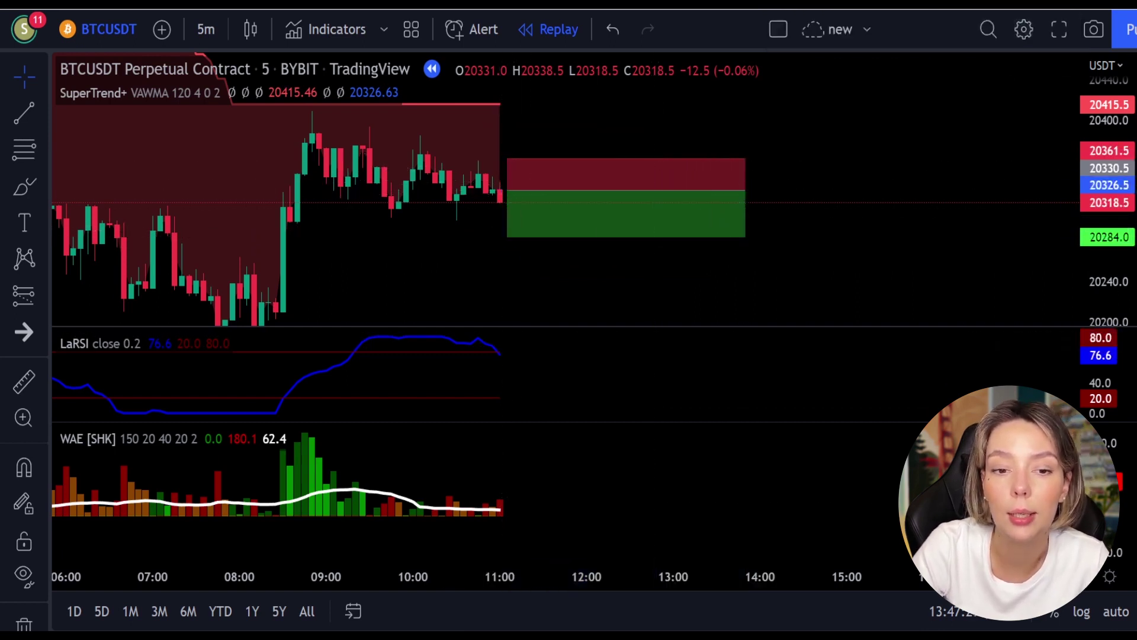
Replay until the 46.5 target is hit near 20216, then shorten the box to end near 11:15
click(495, 618)
key(shift+Down)
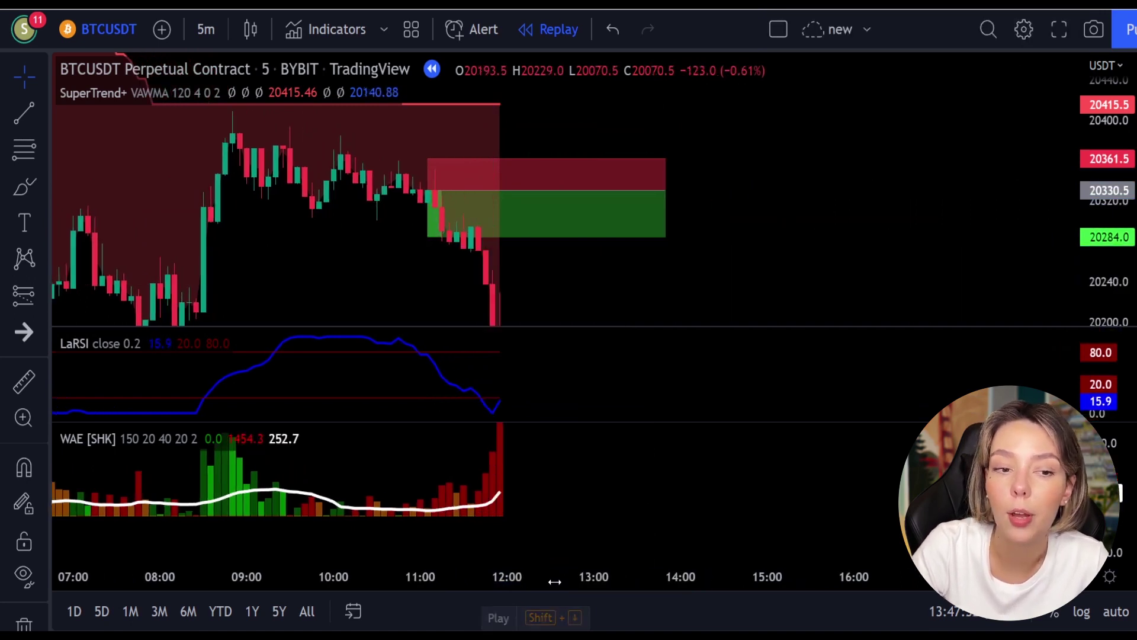
click(583, 234)
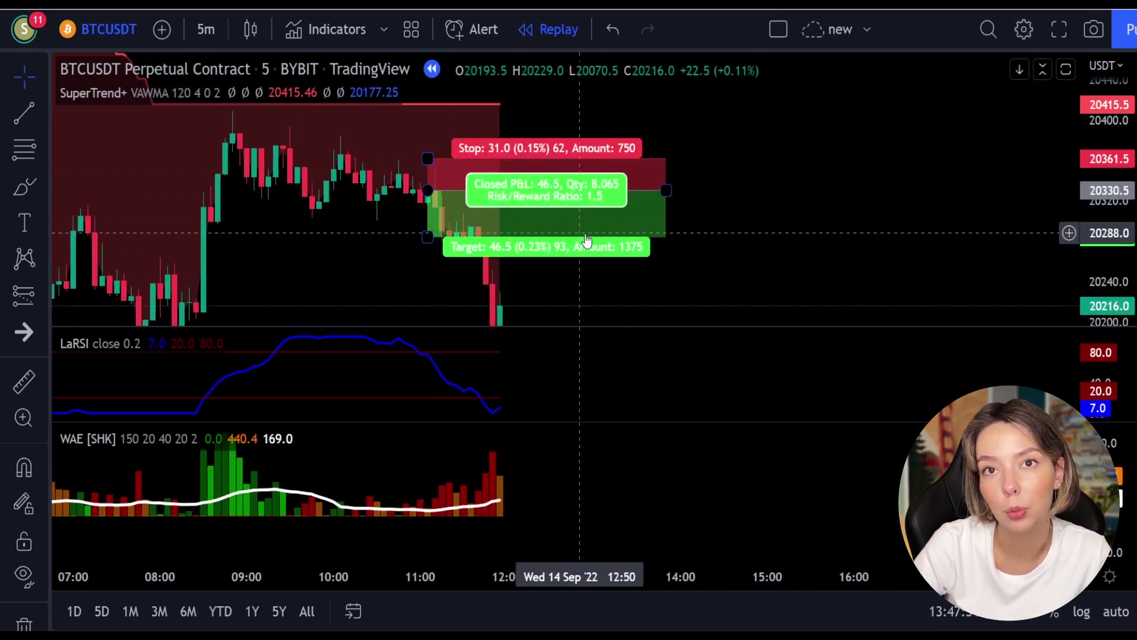
drag(664, 191, 442, 235)
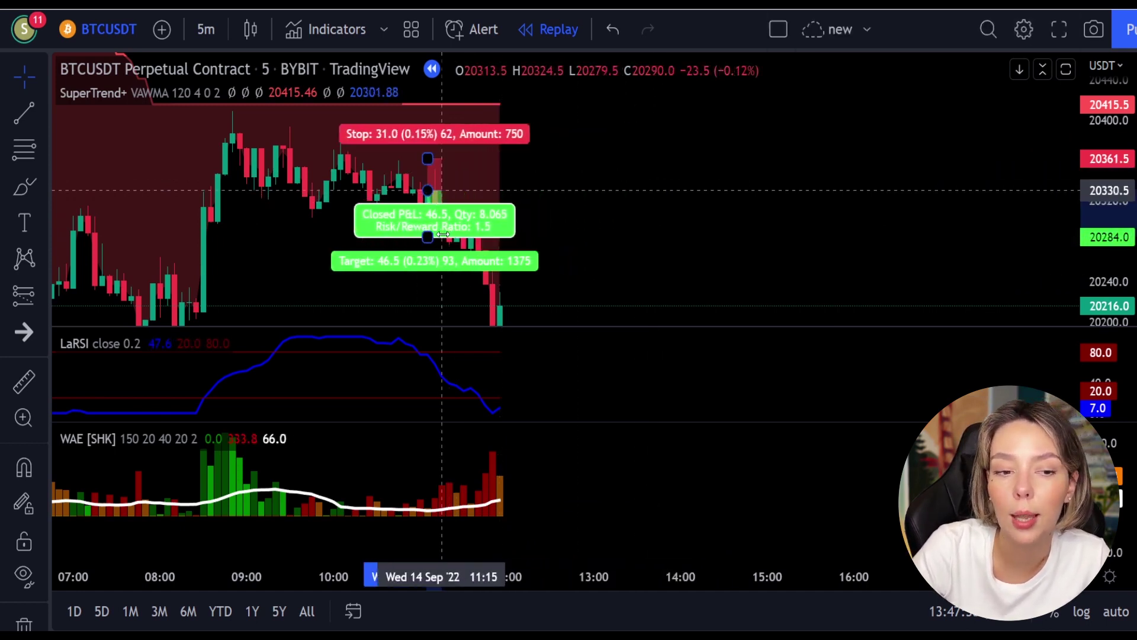
click(634, 135)
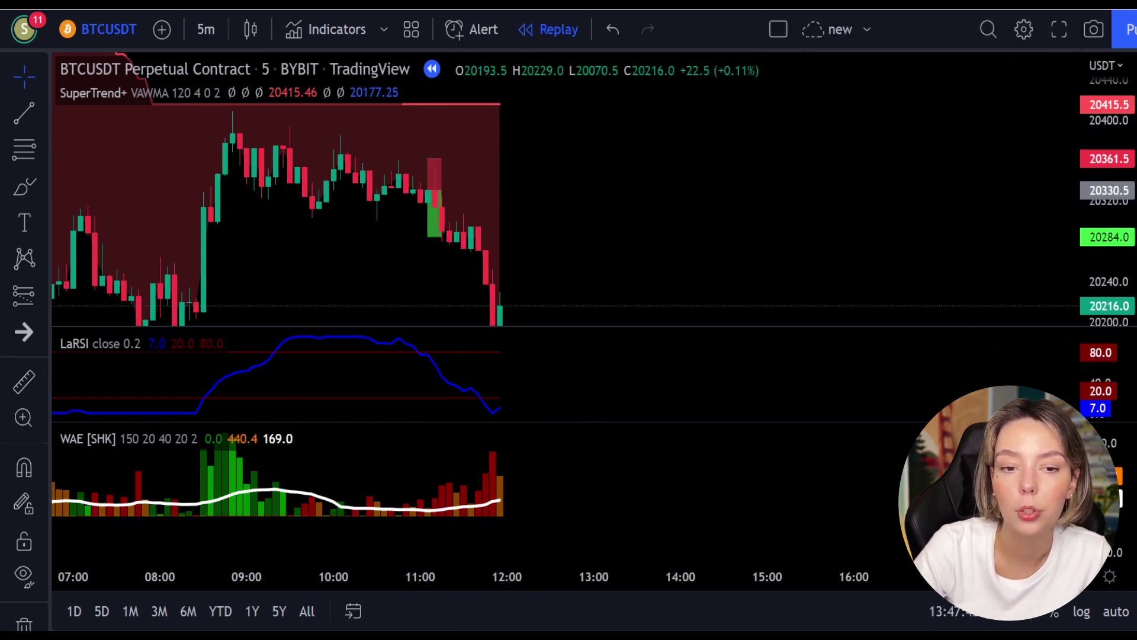
Resume replay and circle the new WAE bars, LaRSI upturn and SuperTrend-touching candles in red
click(533, 619)
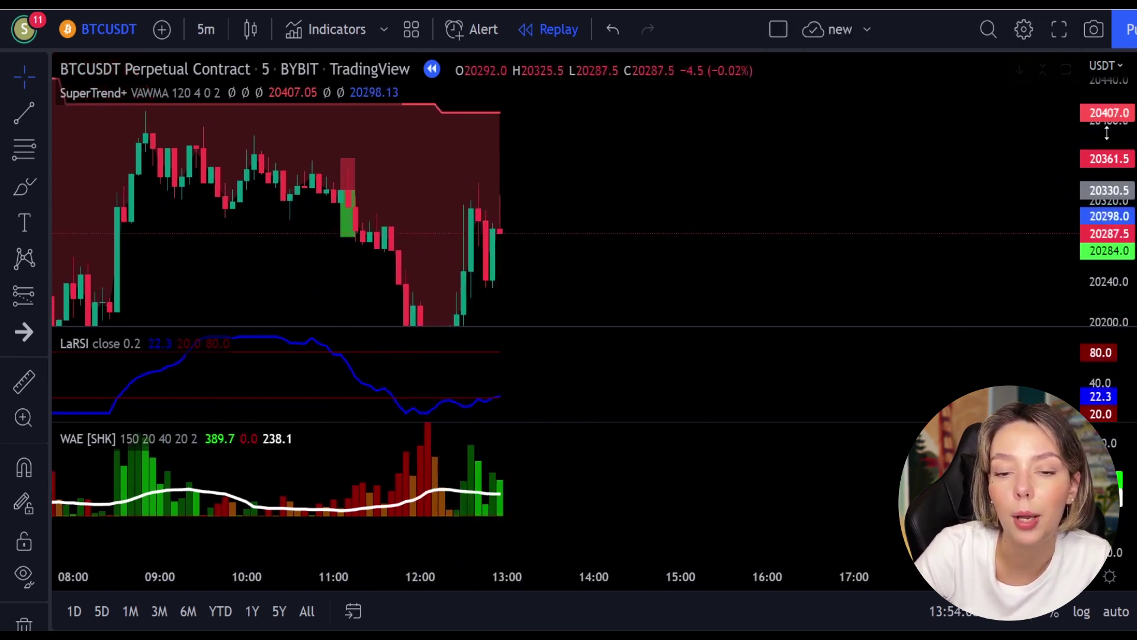
click(25, 186)
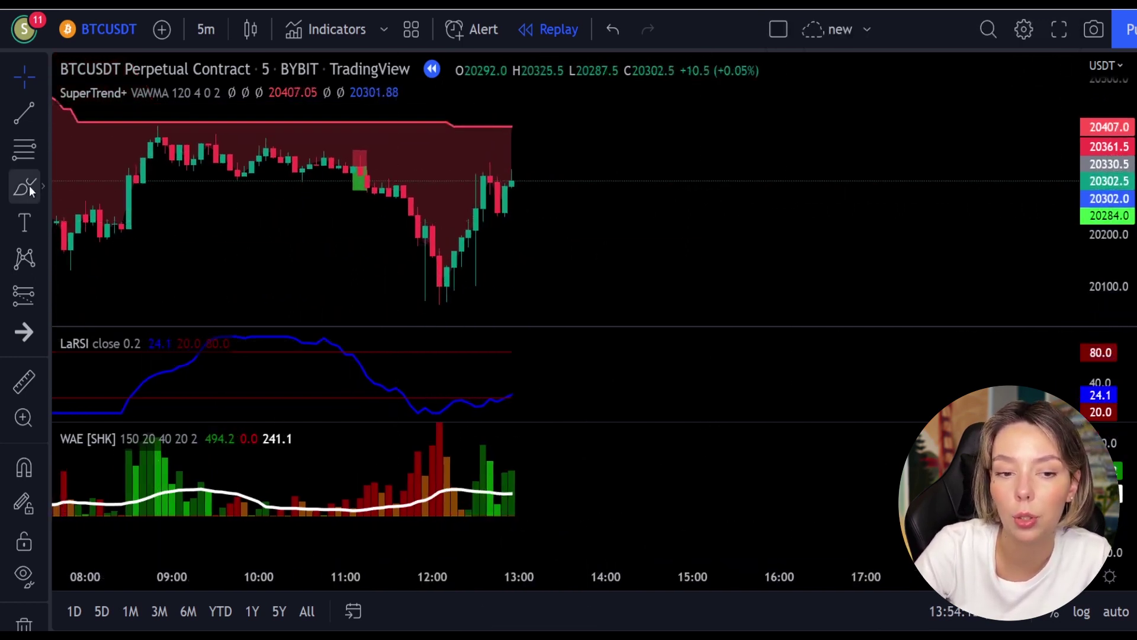
mouse_move(523, 437)
mouse_down()
mouse_move(461, 468)
mouse_move(527, 485)
mouse_up()
mouse_move(522, 375)
mouse_down()
mouse_move(504, 379)
mouse_move(524, 406)
mouse_up()
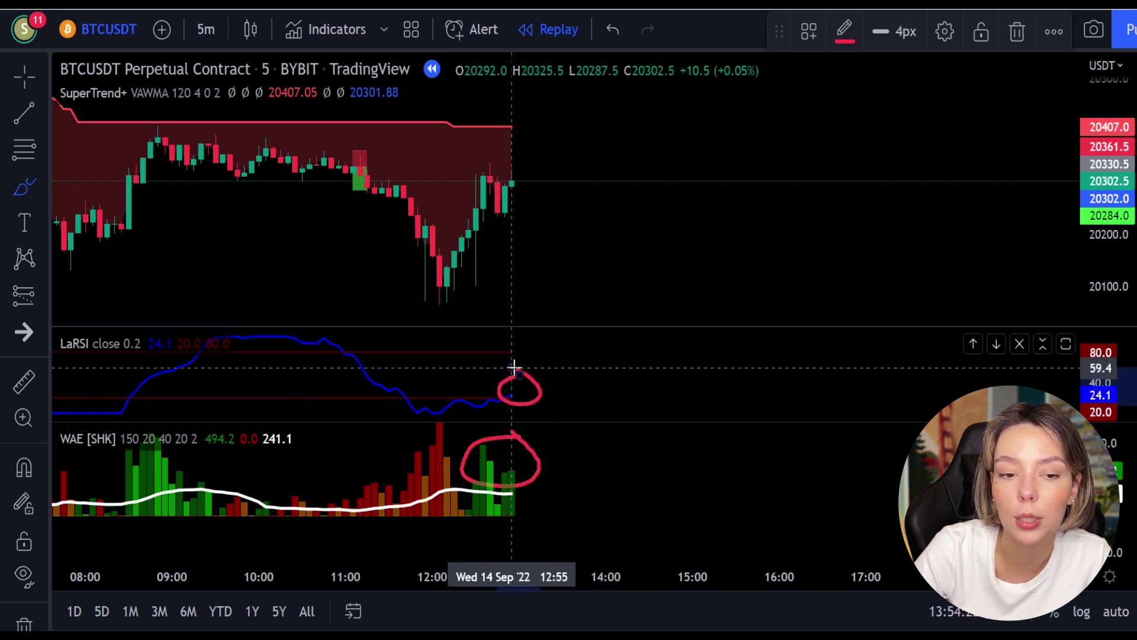
drag(505, 132, 433, 163)
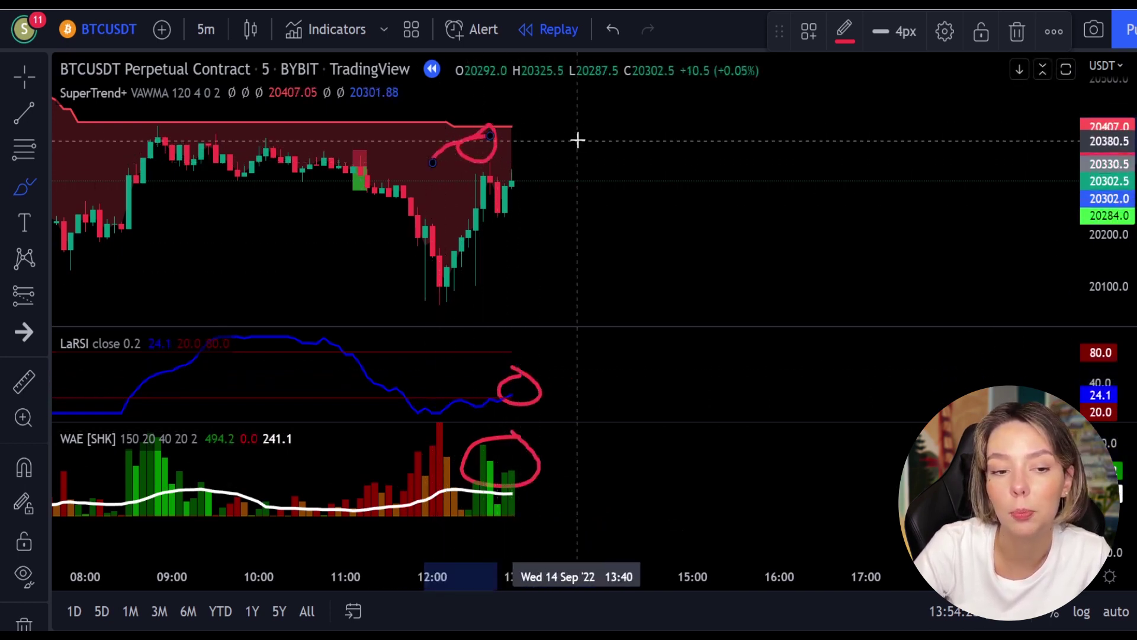
Draw a red cross on the empty chart ahead of price, then undo its last stroke
mouse_move(604, 136)
mouse_down()
mouse_move(701, 162)
mouse_move(765, 196)
mouse_up()
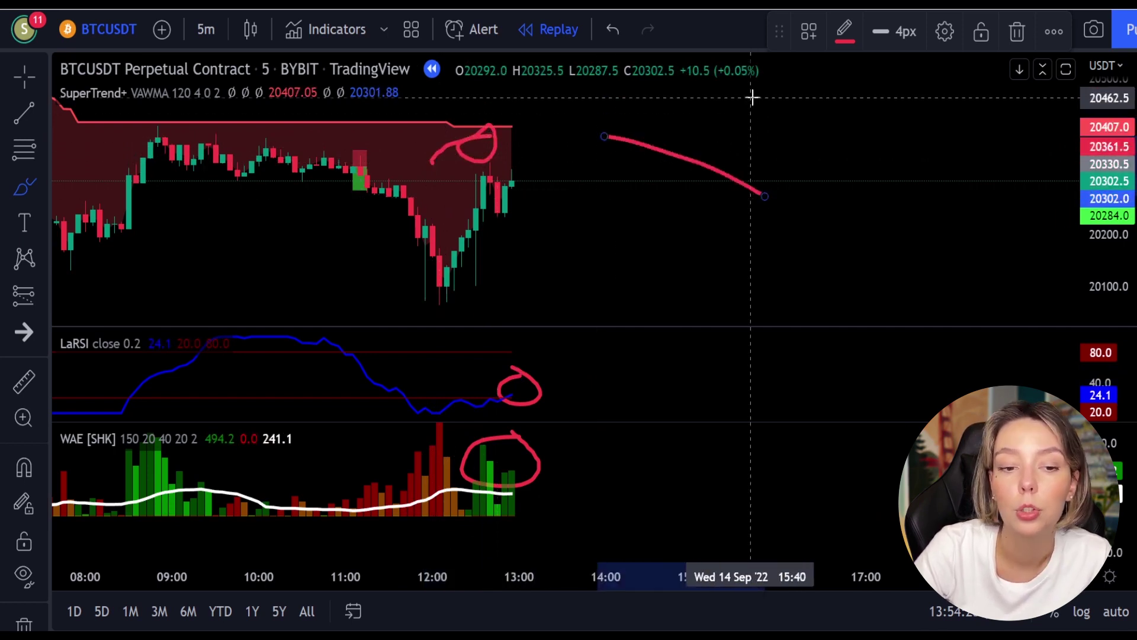
drag(747, 104, 637, 244)
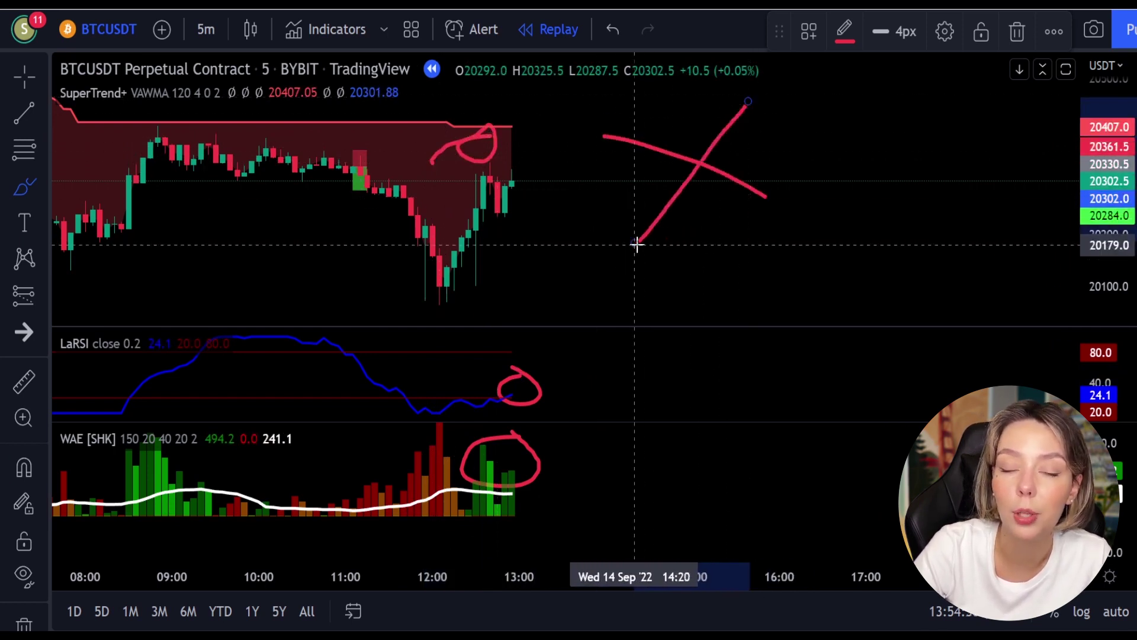
key(ctrl+z)
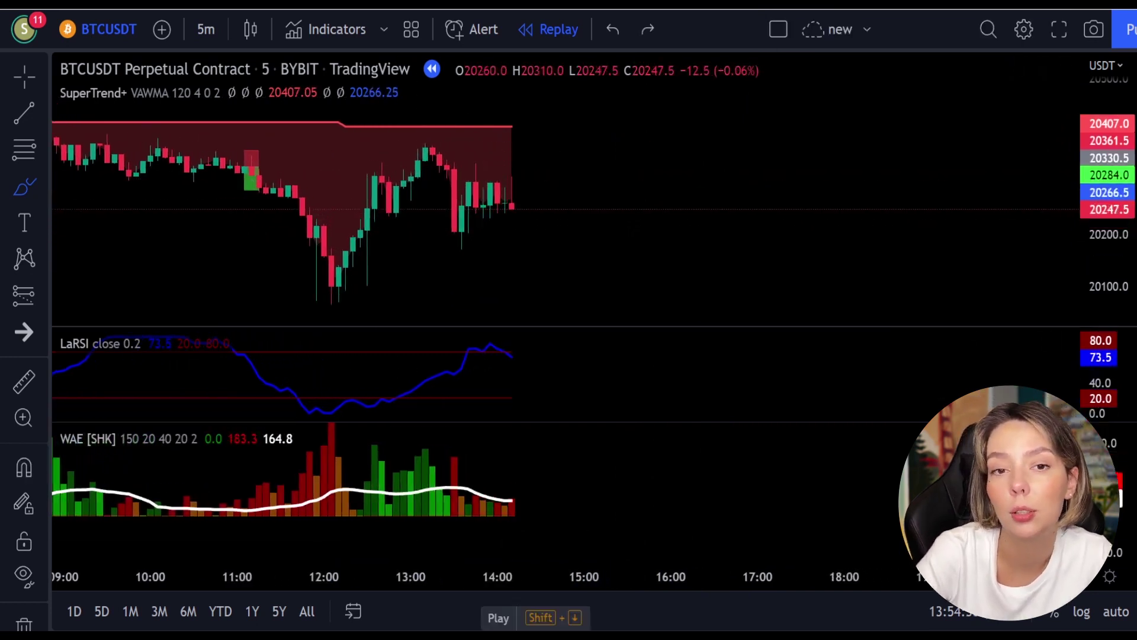
Advance the replay, circle the WAE bars near 14:30 in red, then undo the circles
key(shift+Down)
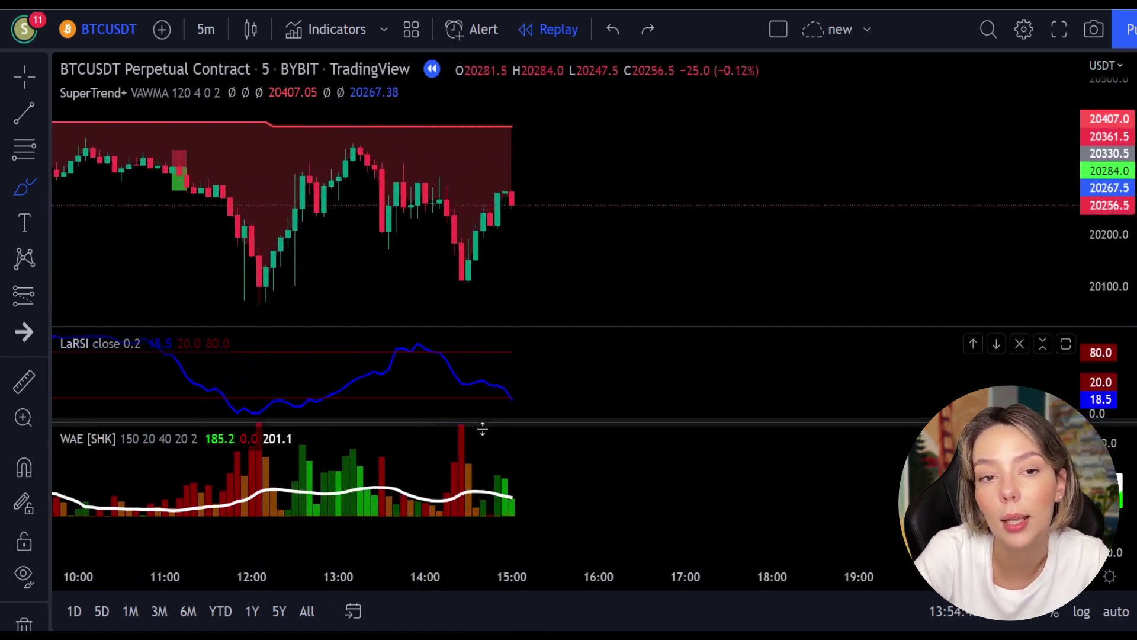
mouse_move(477, 459)
mouse_down()
mouse_move(438, 501)
mouse_move(487, 501)
mouse_up()
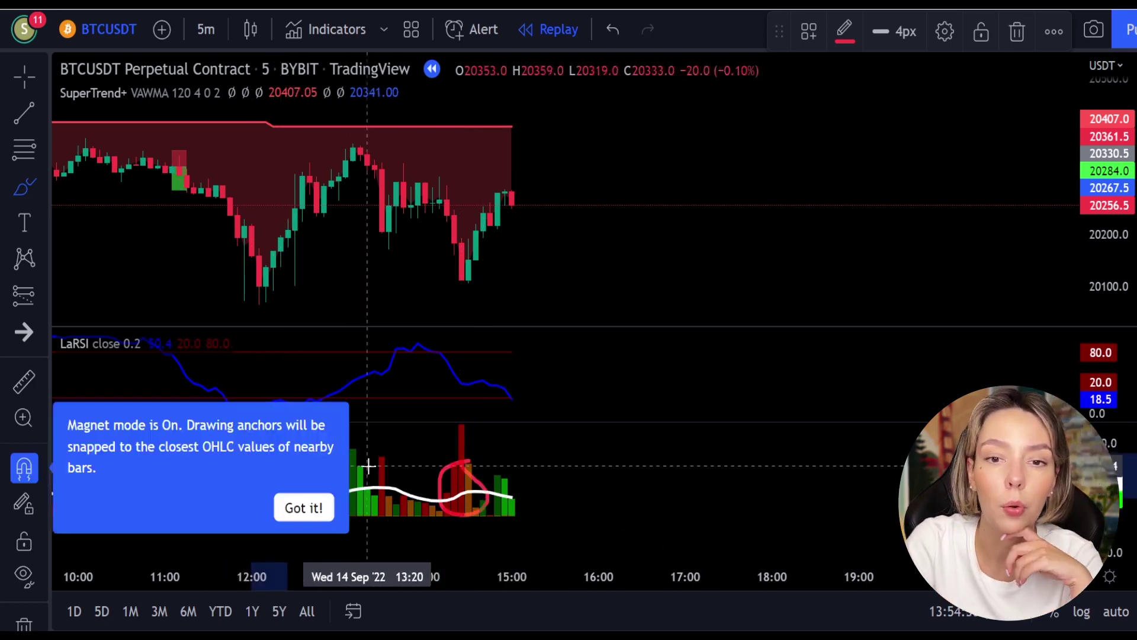
key(ctrl+z)
key(ctrl+z)
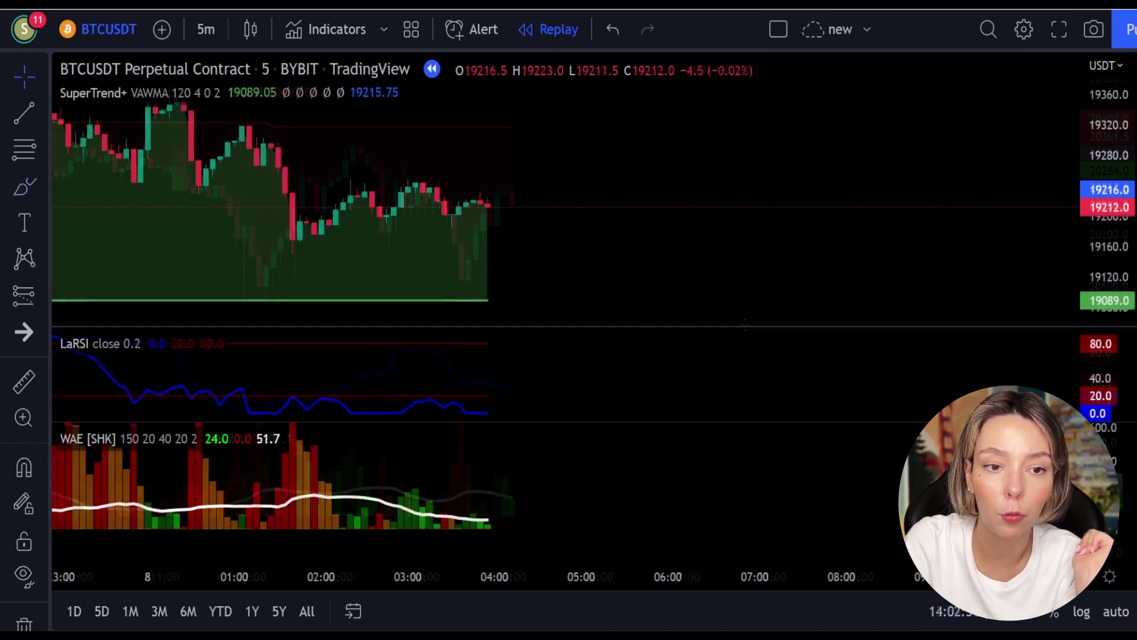
Pause the replay and circle the latest candles and LaRSI upturn in red, then undo
key(shift+Down)
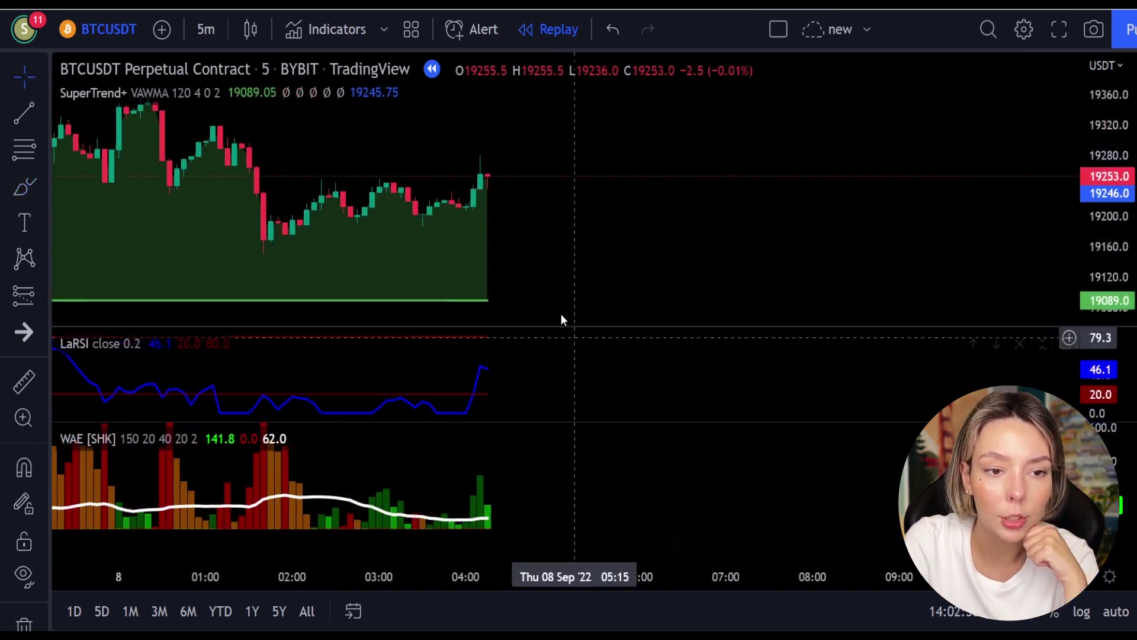
click(32, 191)
mouse_move(505, 235)
mouse_down()
mouse_move(438, 259)
mouse_move(490, 252)
mouse_move(481, 232)
mouse_up()
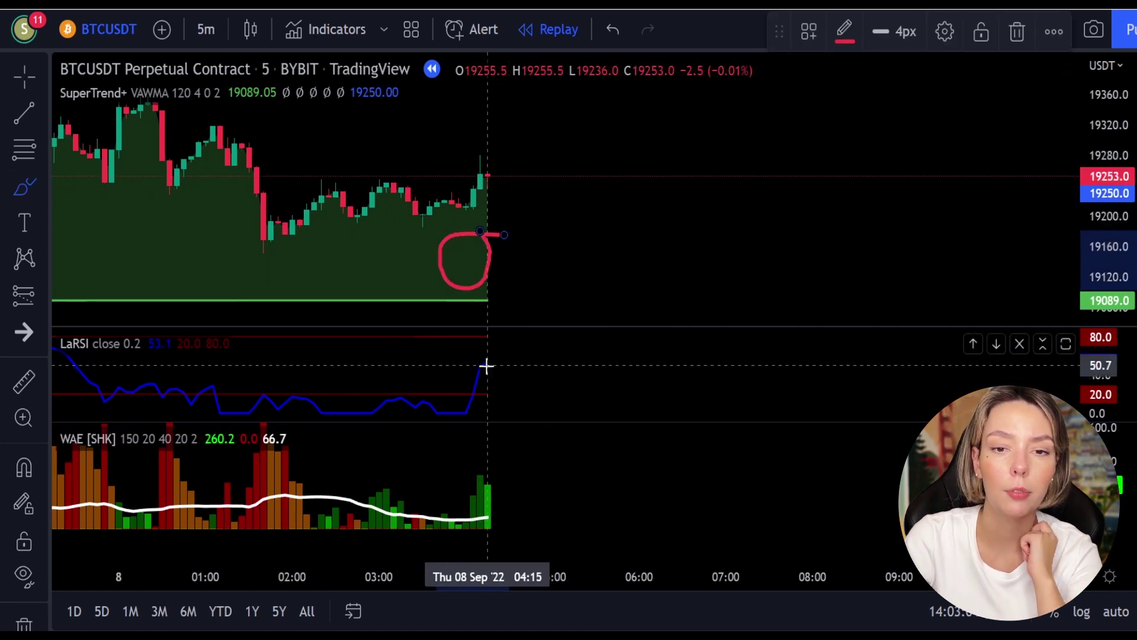
mouse_move(479, 379)
mouse_down()
mouse_move(467, 378)
mouse_move(479, 407)
mouse_up()
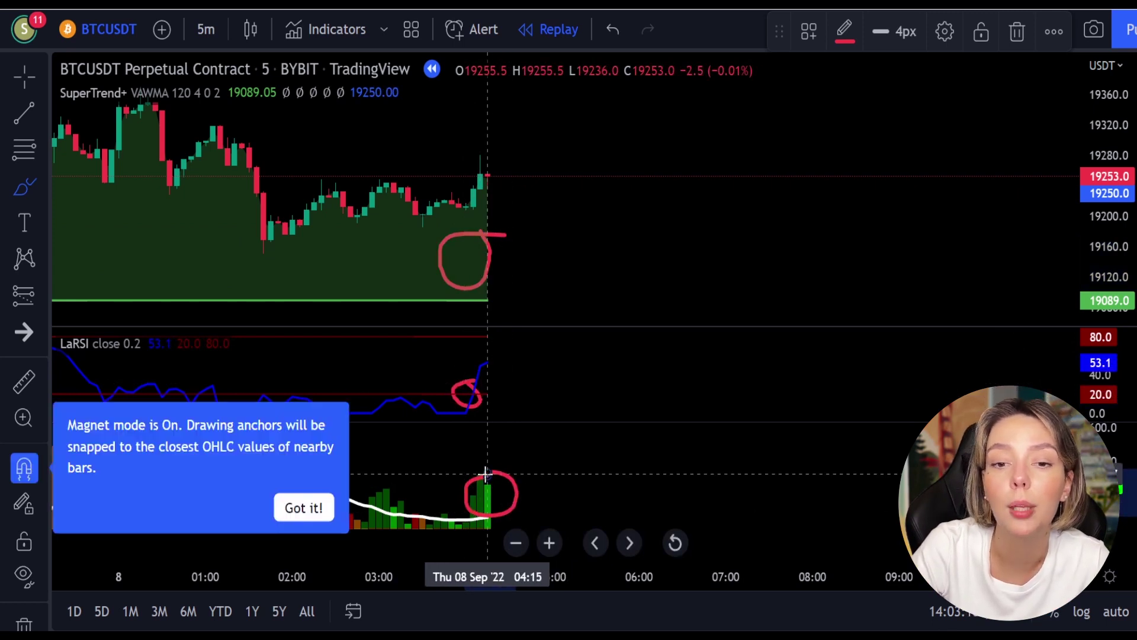
key(ctrl+z)
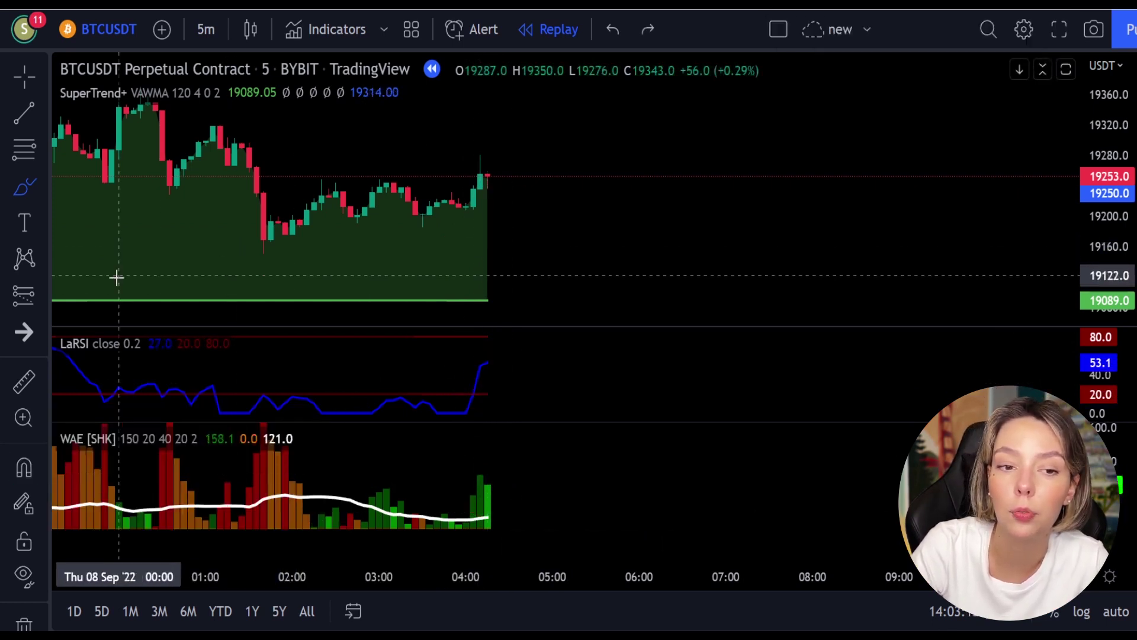
Place a long position at the latest candle with stop 19180.5 and target 19359.0
click(35, 297)
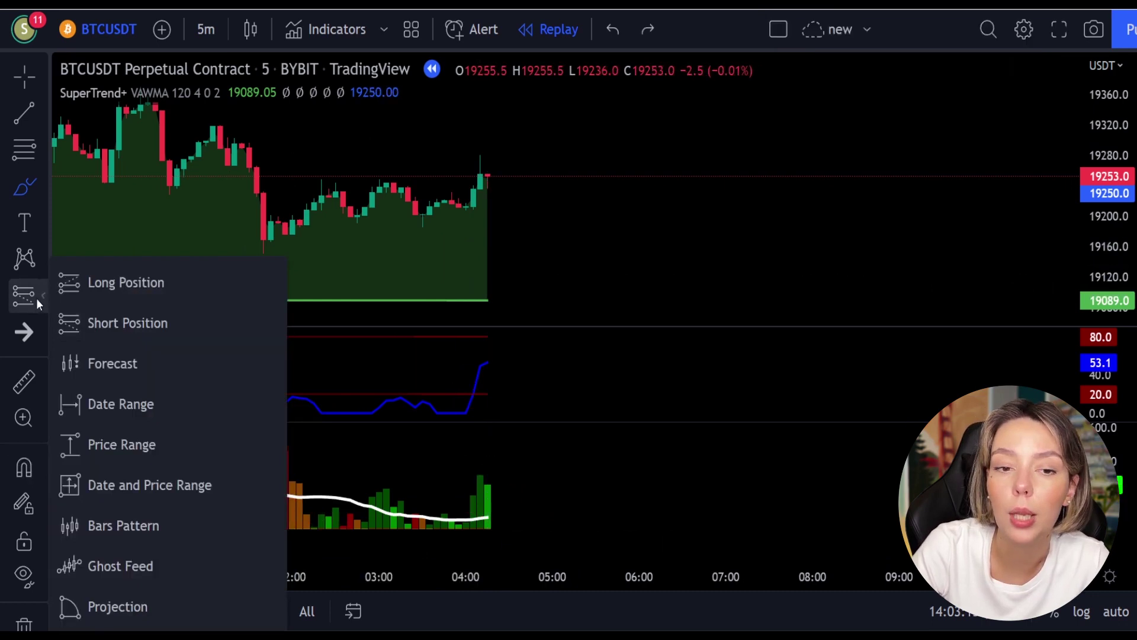
click(96, 293)
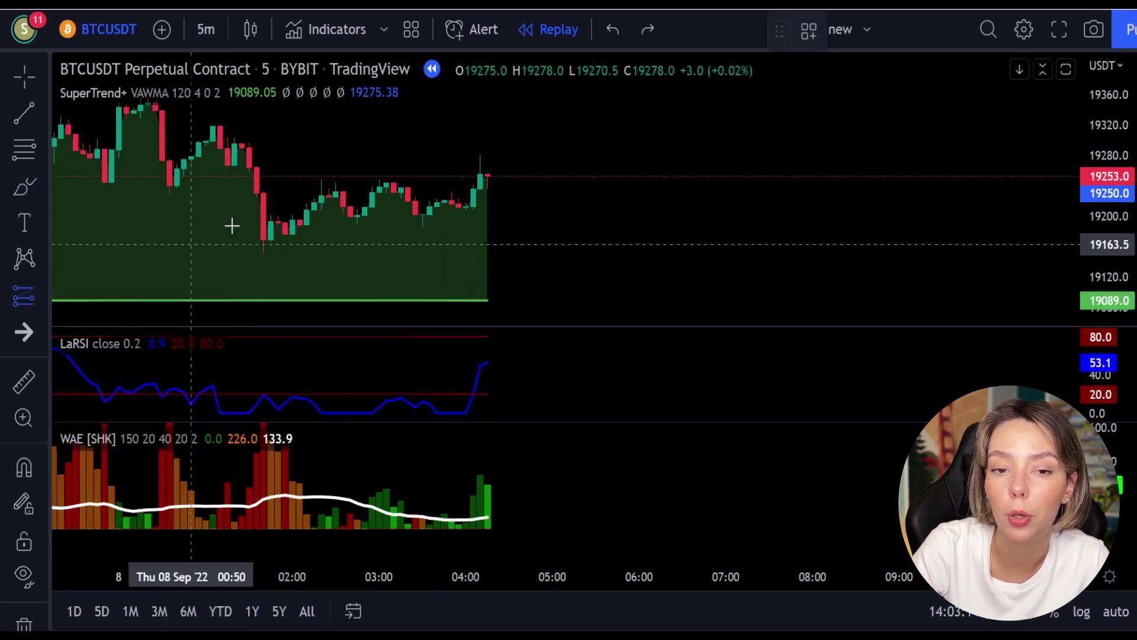
click(489, 176)
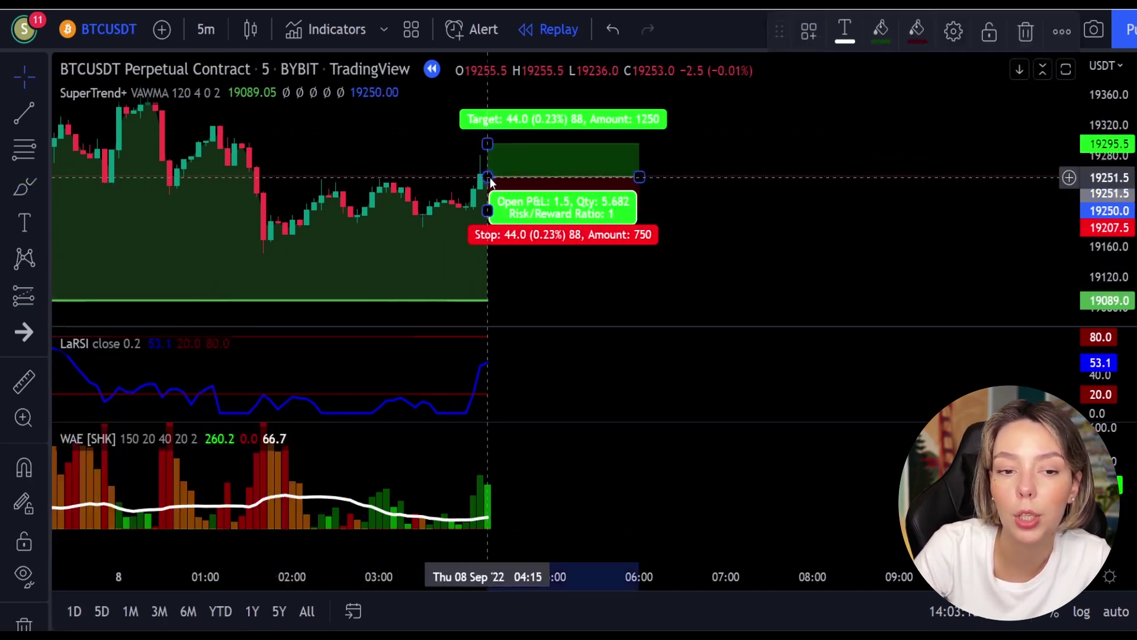
drag(489, 211, 493, 232)
drag(696, 171, 696, 244)
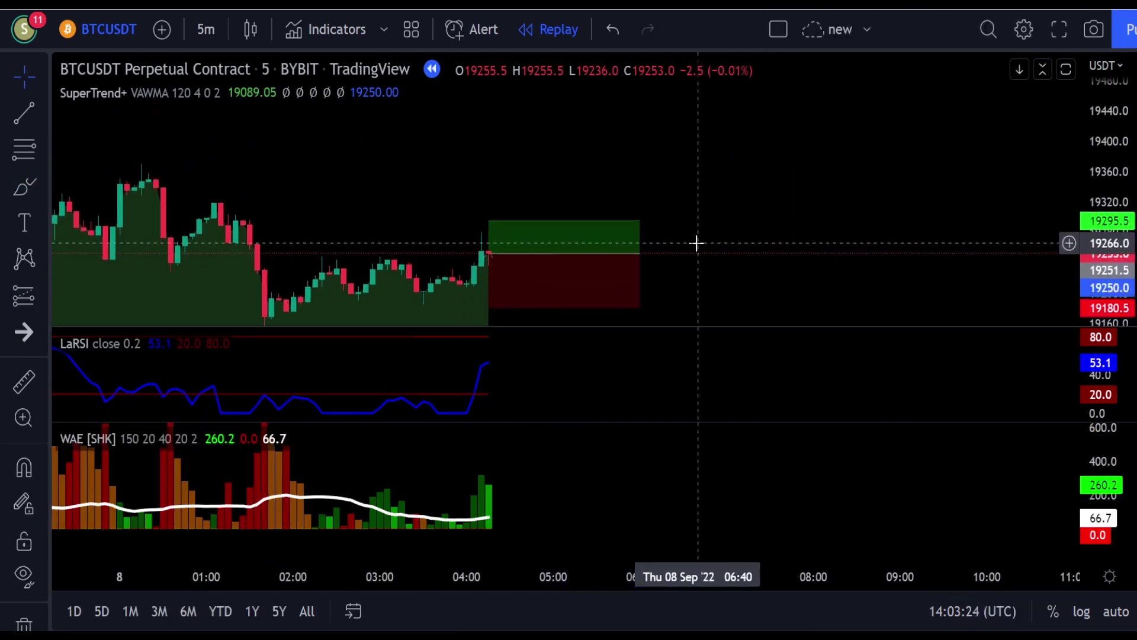
click(490, 221)
drag(490, 220, 499, 173)
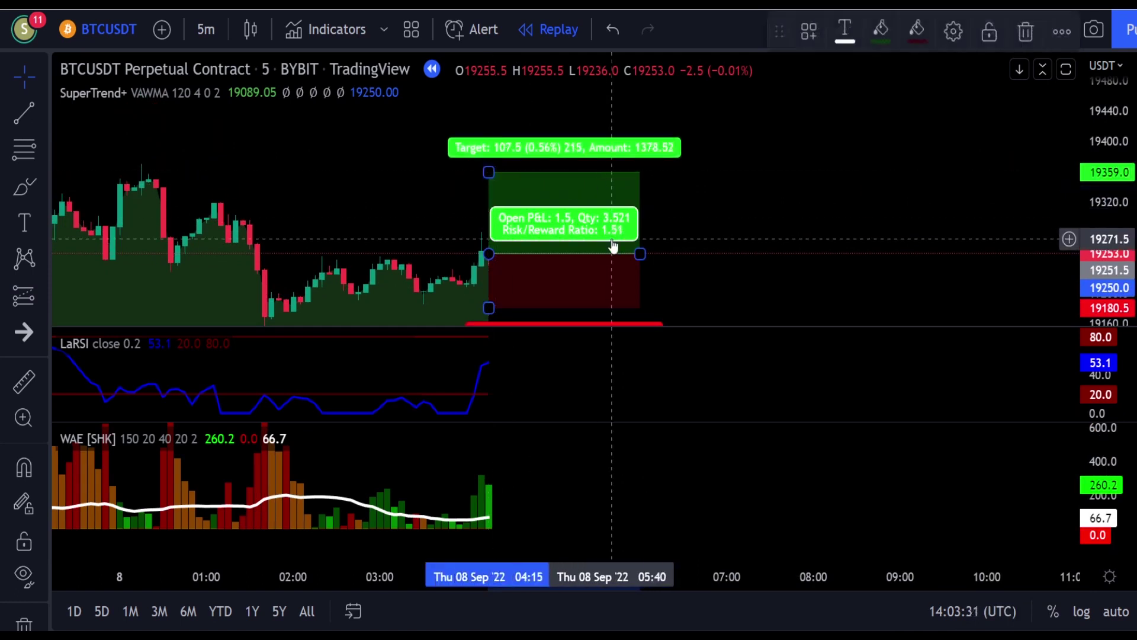
Extend the long position ahead in time, resume the replay, then shorten its span
drag(639, 253, 813, 254)
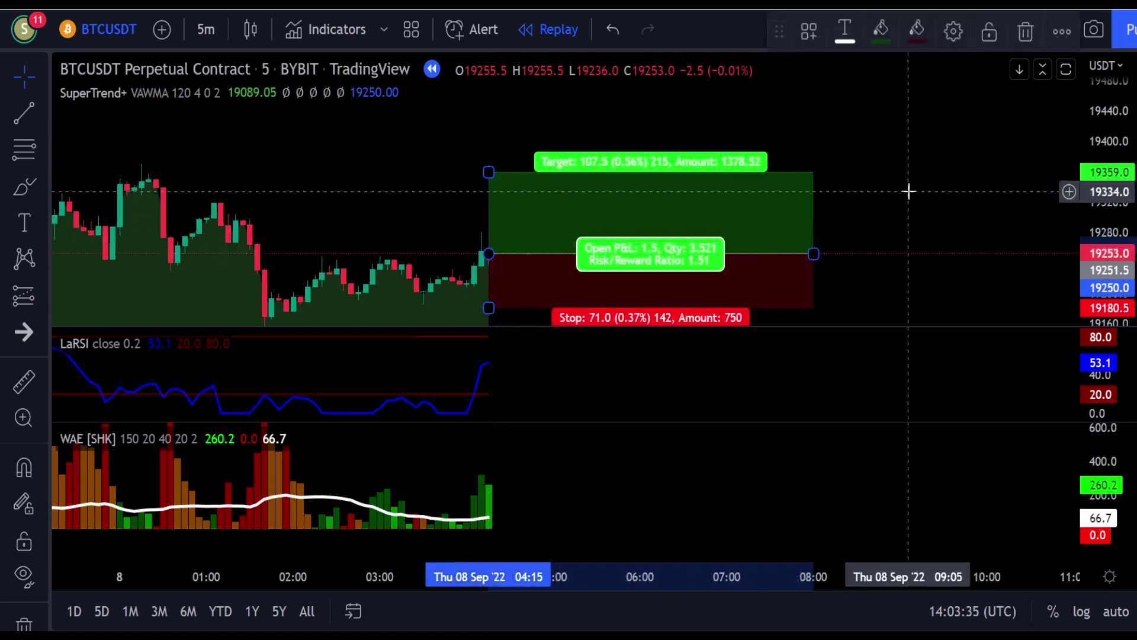
click(908, 188)
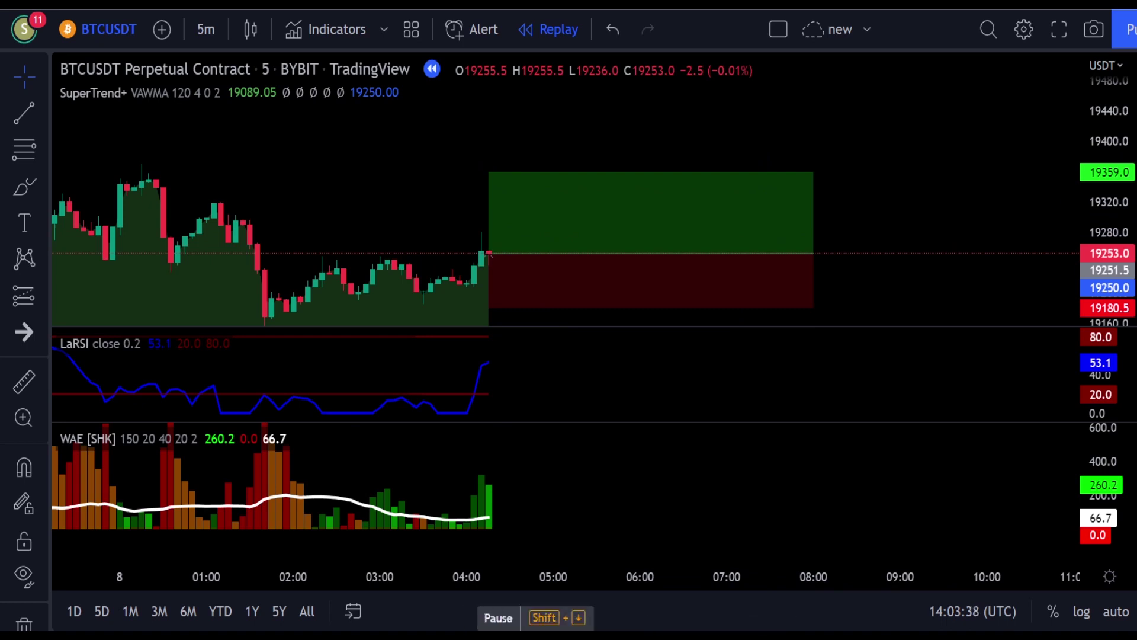
key(shift+Down)
drag(741, 254, 439, 285)
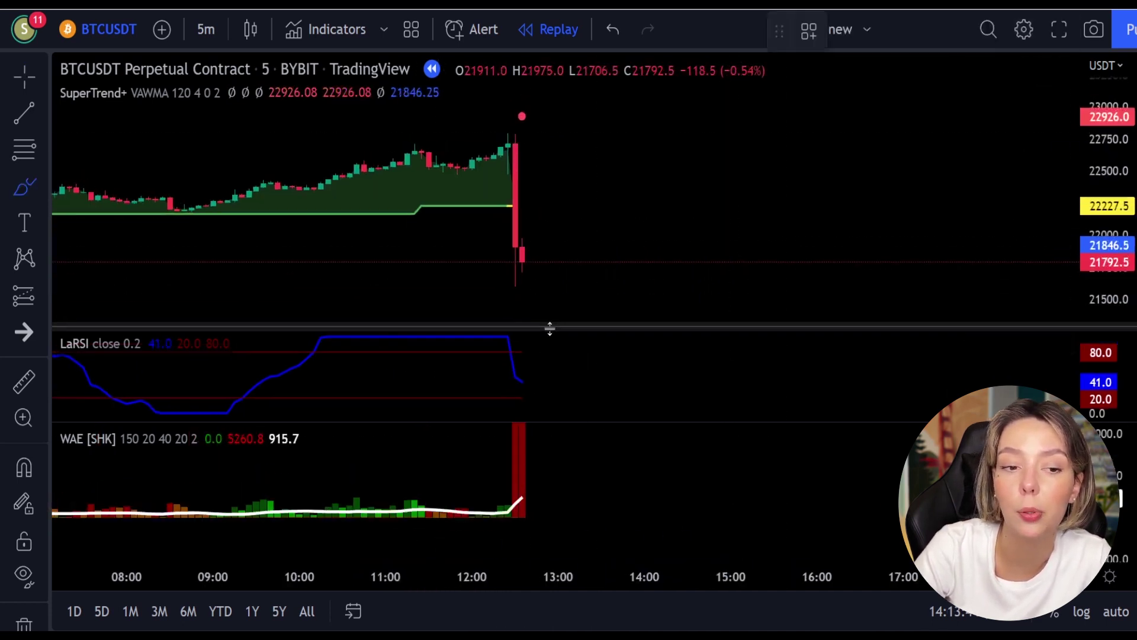
Circle the LaRSI peak, tall red WAE bars and red candle top, then undo them
mouse_move(523, 348)
mouse_down()
mouse_move(482, 356)
mouse_move(522, 360)
mouse_up()
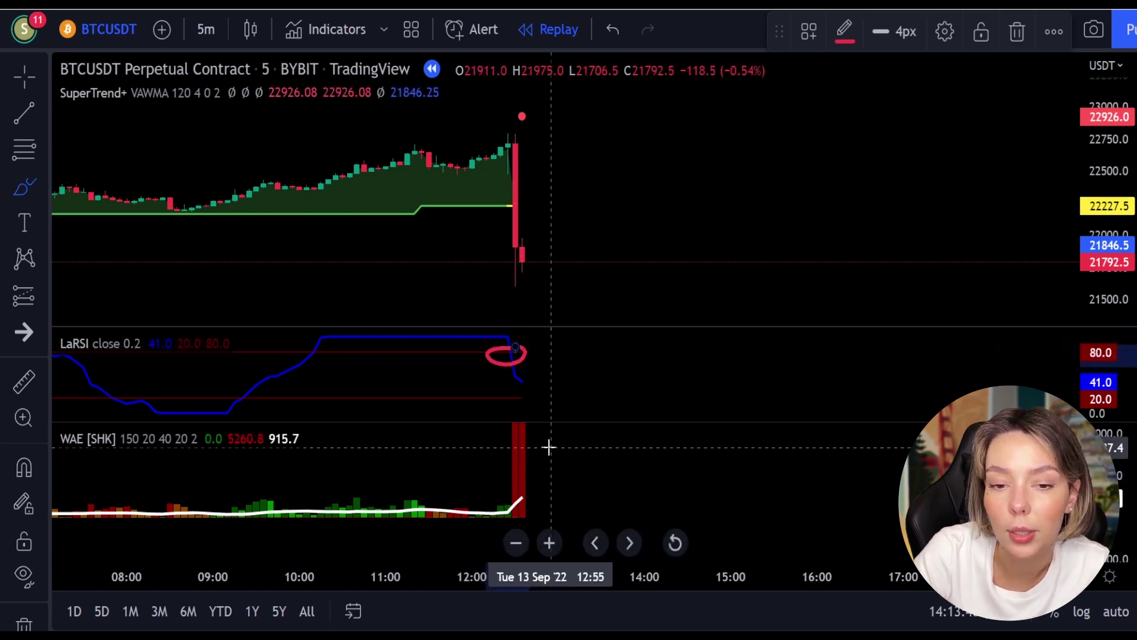
drag(549, 447, 488, 439)
drag(515, 501, 549, 450)
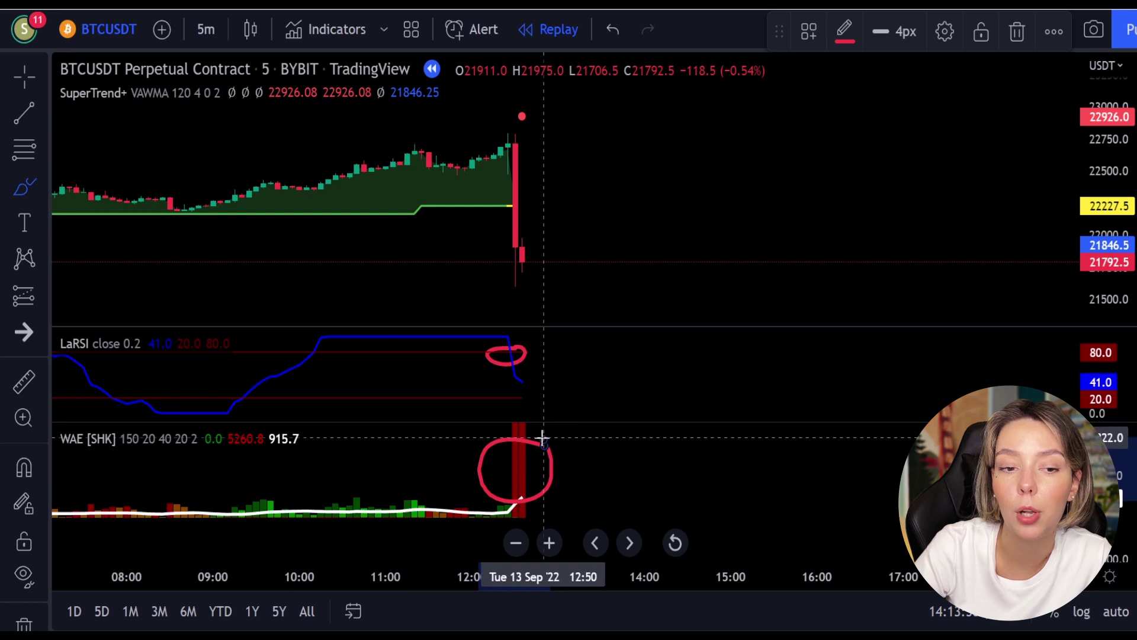
mouse_move(536, 106)
mouse_down()
mouse_move(520, 103)
mouse_move(505, 142)
mouse_move(559, 127)
mouse_up()
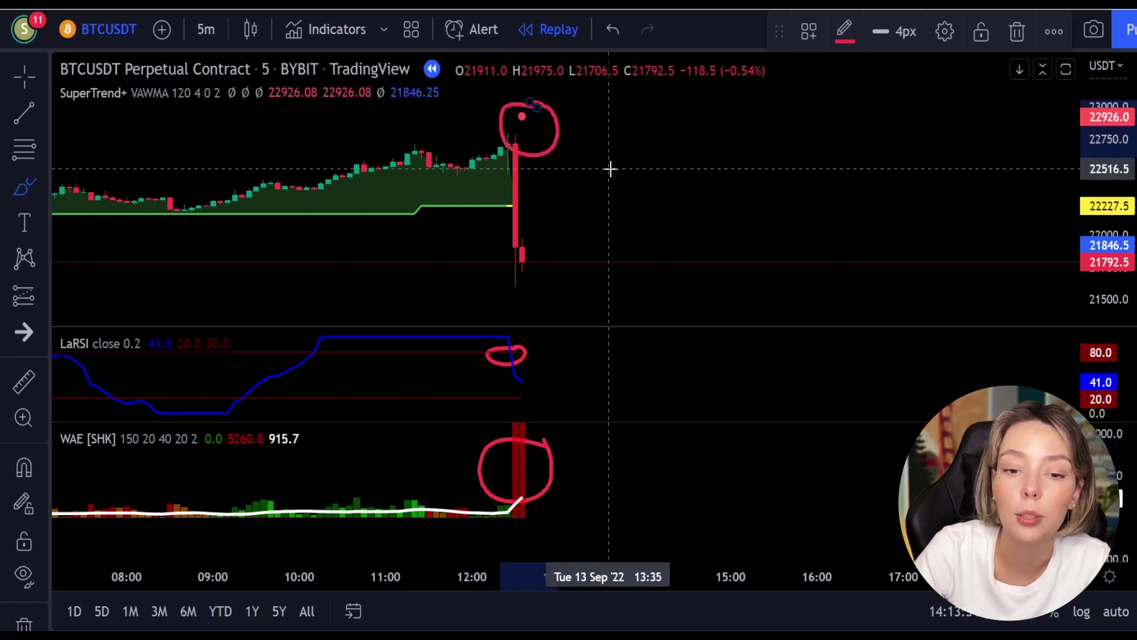
key(ctrl+z)
key(ctrl+z)
key(ctrl+z)
Place a short position after the drop with stop 22824.5 and target 20275.0, extended several hours ahead
click(27, 304)
click(83, 322)
click(521, 259)
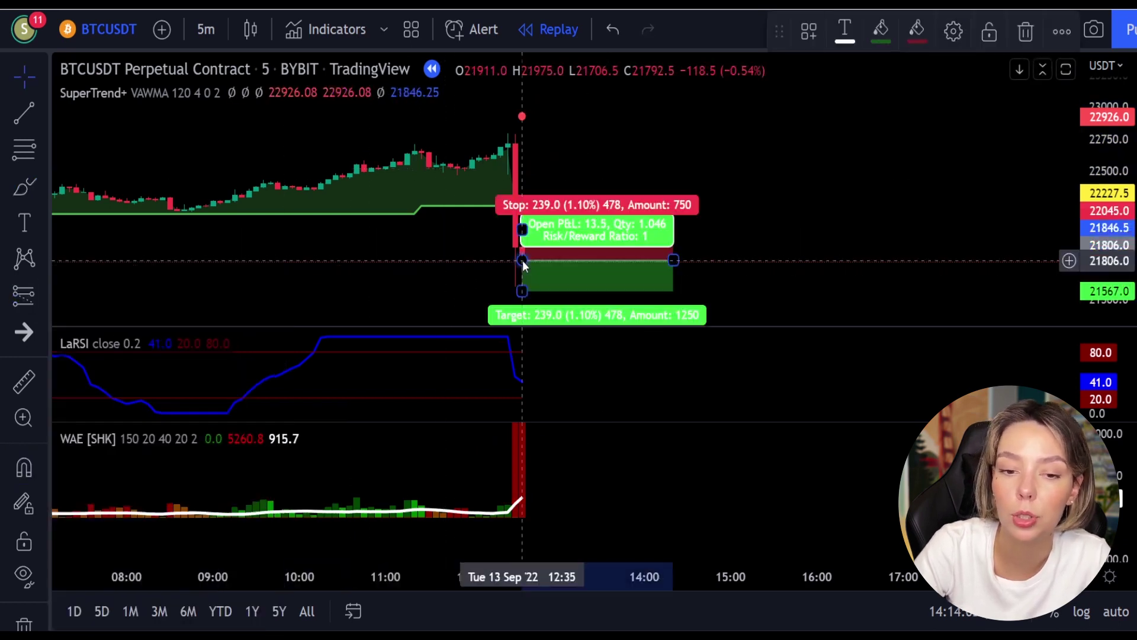
drag(522, 229, 522, 119)
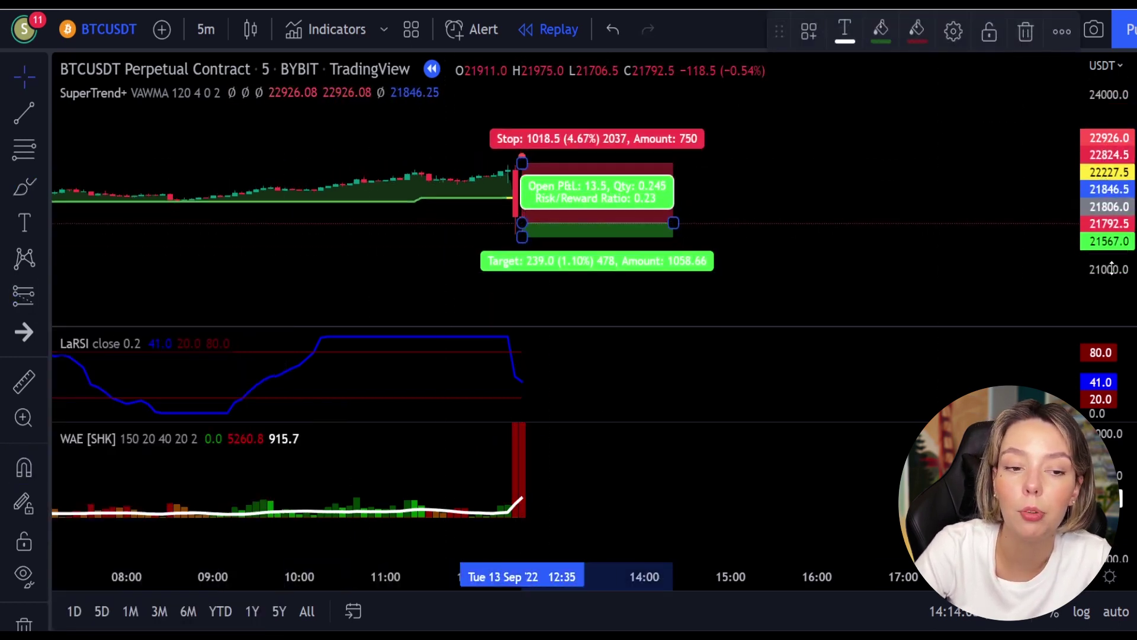
drag(522, 237, 530, 309)
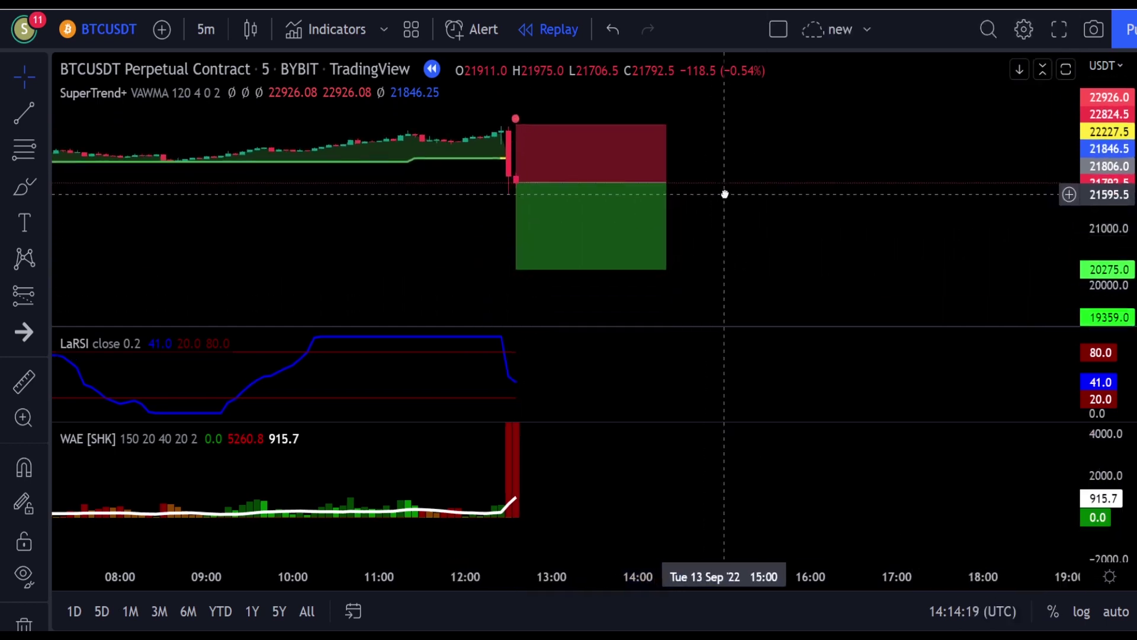
drag(662, 161, 1060, 148)
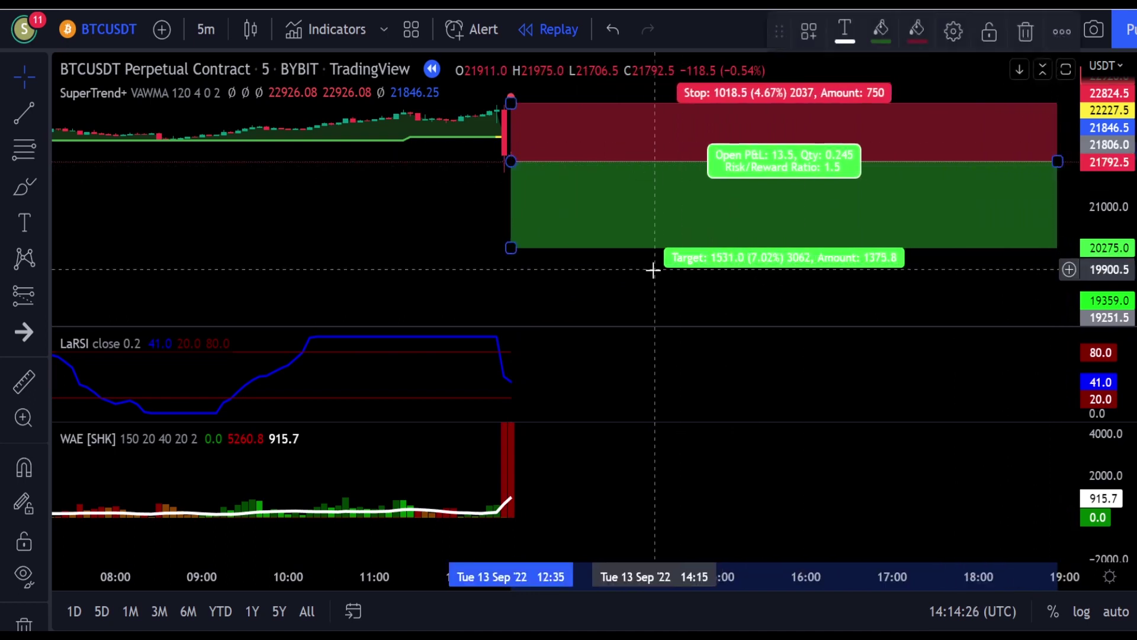
click(653, 266)
scroll(656, 300, right, 3)
Replay until the short hits its 20275.0 target, resizing the position box and panning to show the trade
key(shift+Down)
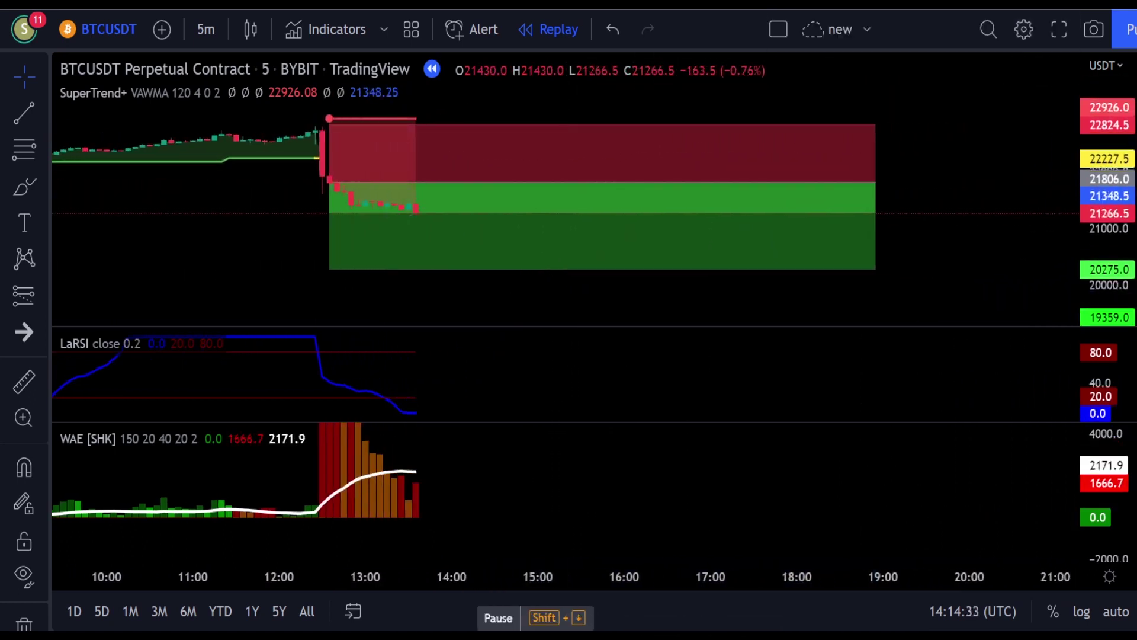
key(shift+Down)
drag(438, 165, 924, 148)
key(shift+Down)
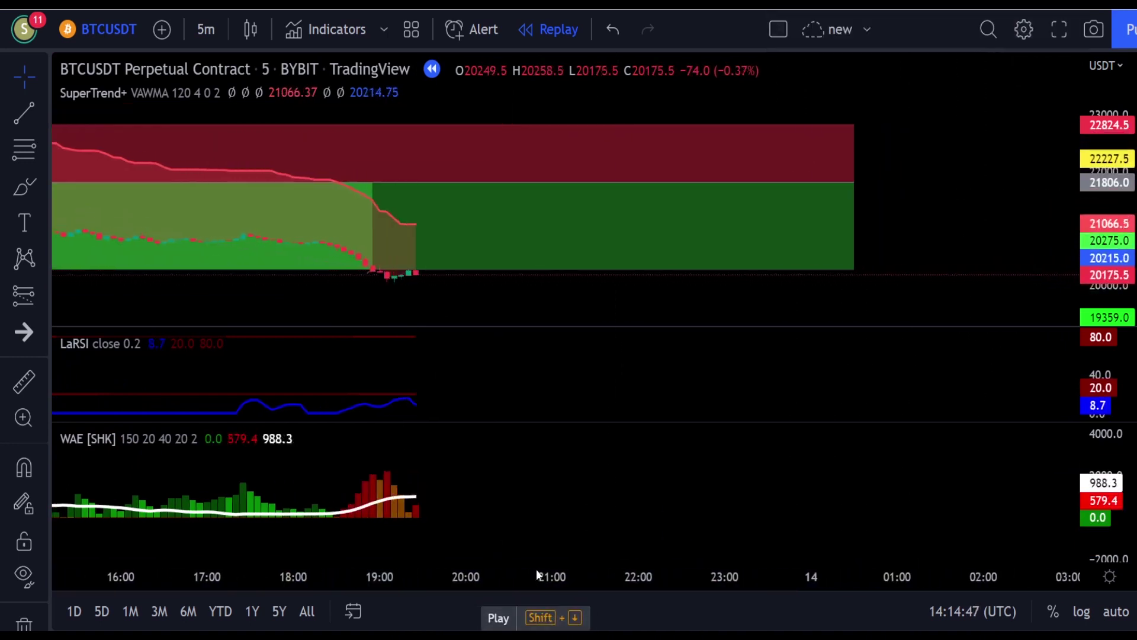
drag(850, 178, 358, 275)
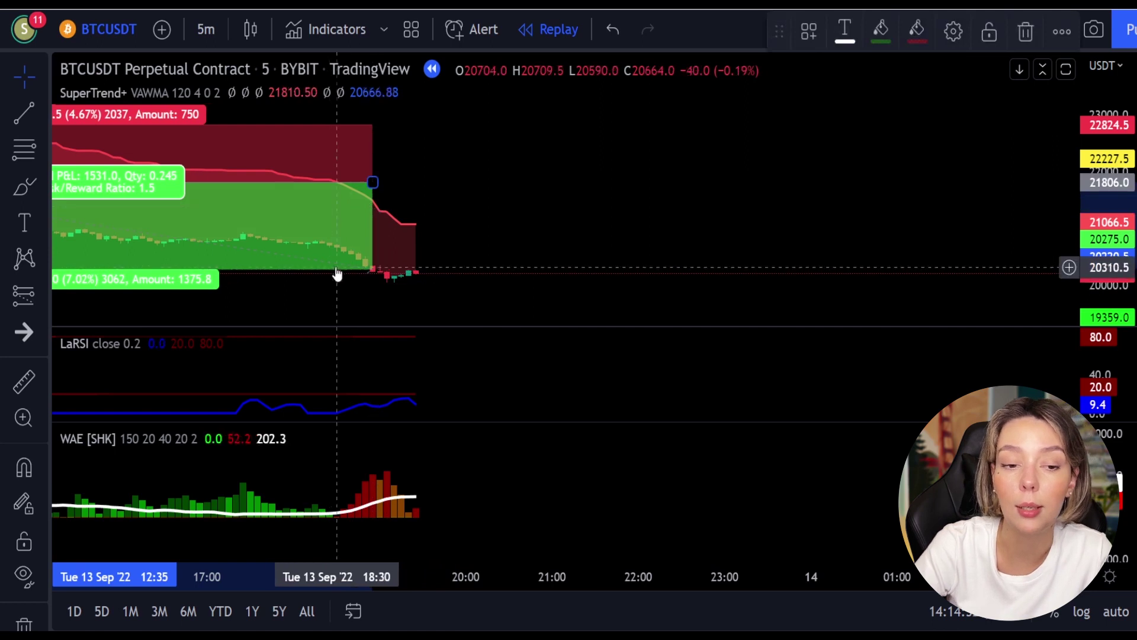
drag(297, 294, 537, 280)
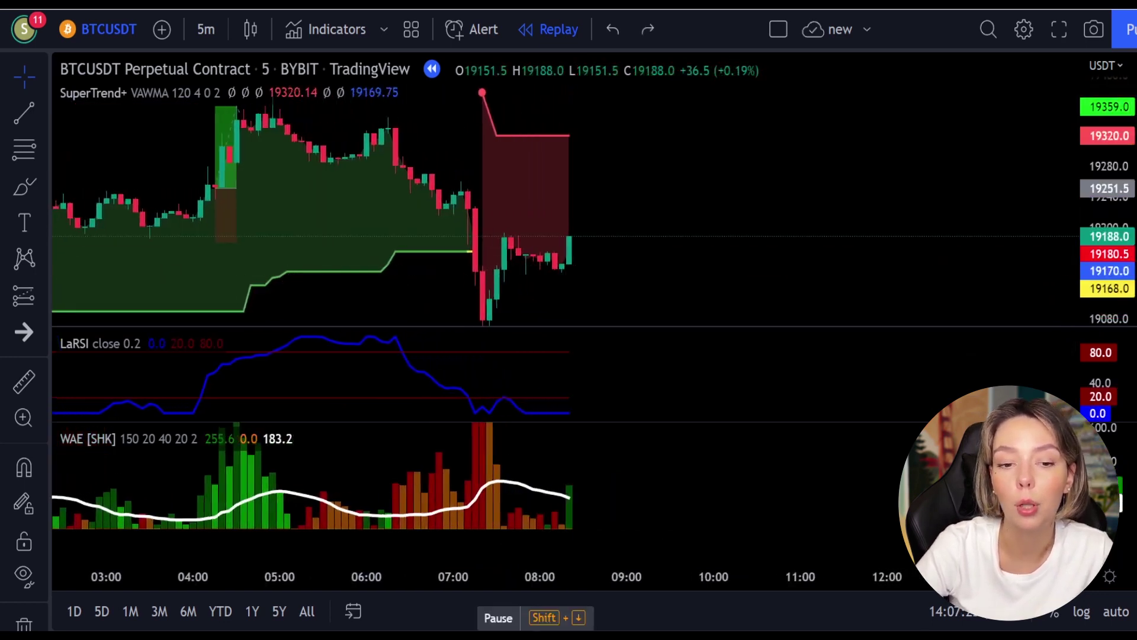
key(shift+Down)
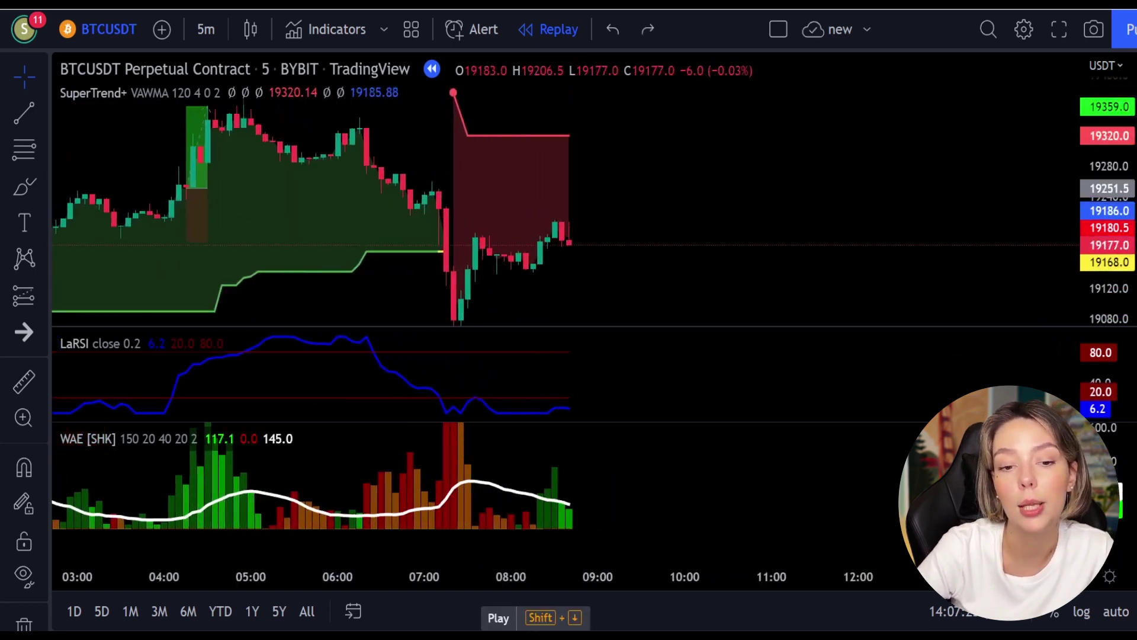